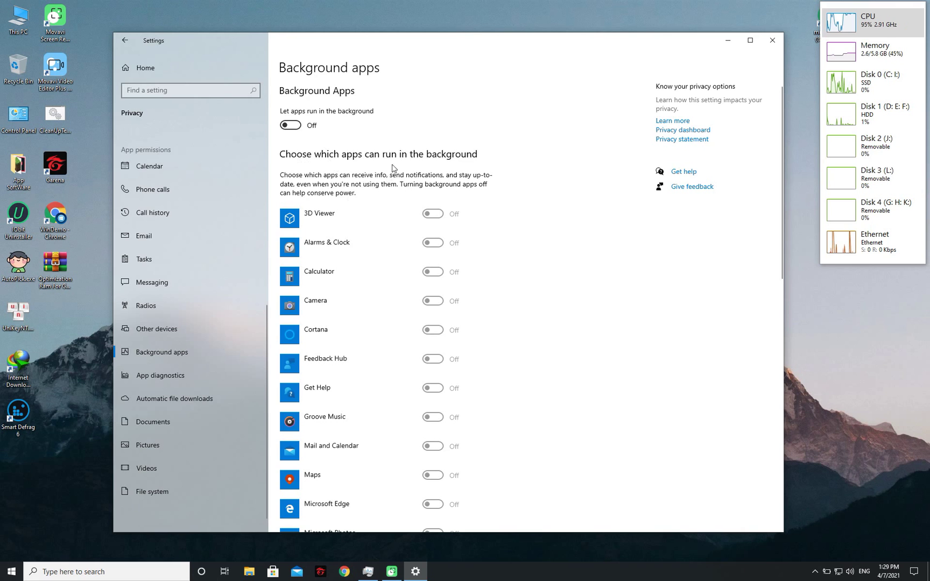
# Close the background apps settings and refresh the desktop.
pyautogui.click(775, 46)
pyautogui.rightClick(359, 76)
pyautogui.click(407, 104)
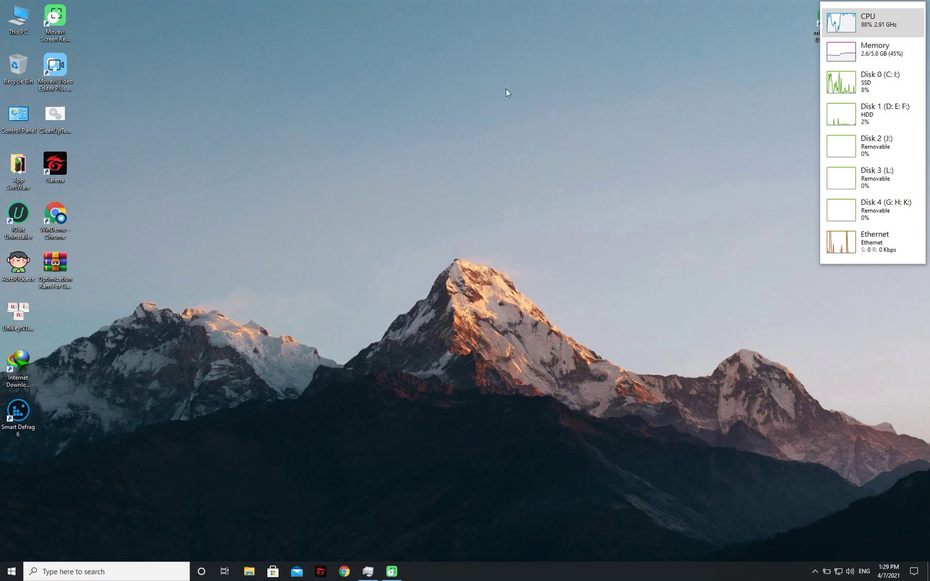
pyautogui.rightClick(259, 88)
pyautogui.click(269, 115)
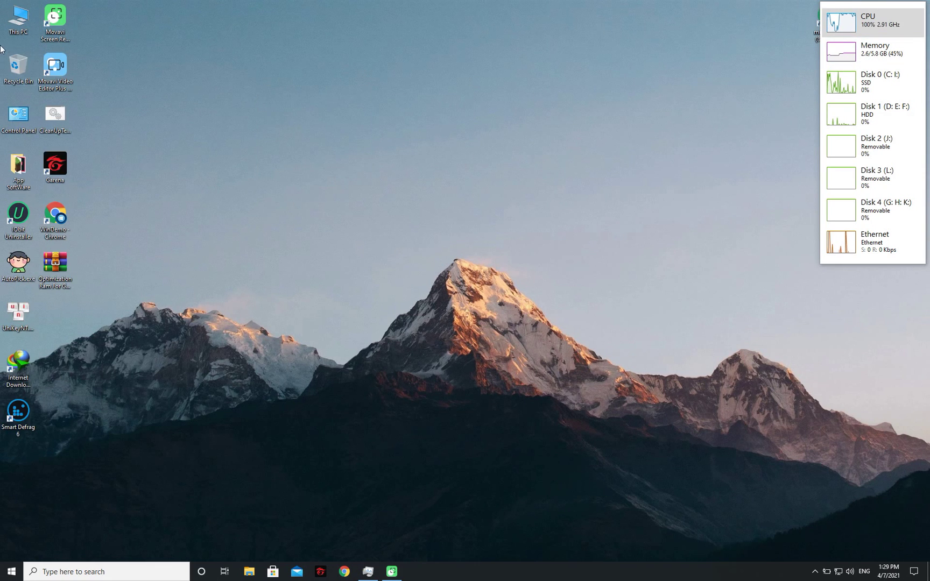
# Switch to Chrome, load the copied Google Drive link and start downloading Optimization Ram For Gaming By WinDemo Lag Fix.rar.
pyautogui.doubleClick(61, 218)
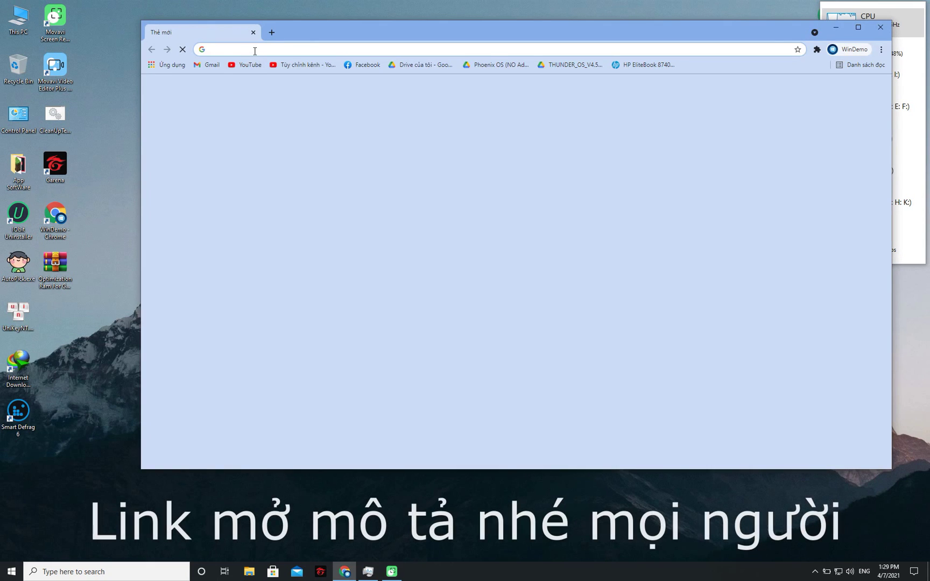
pyautogui.rightClick(254, 51)
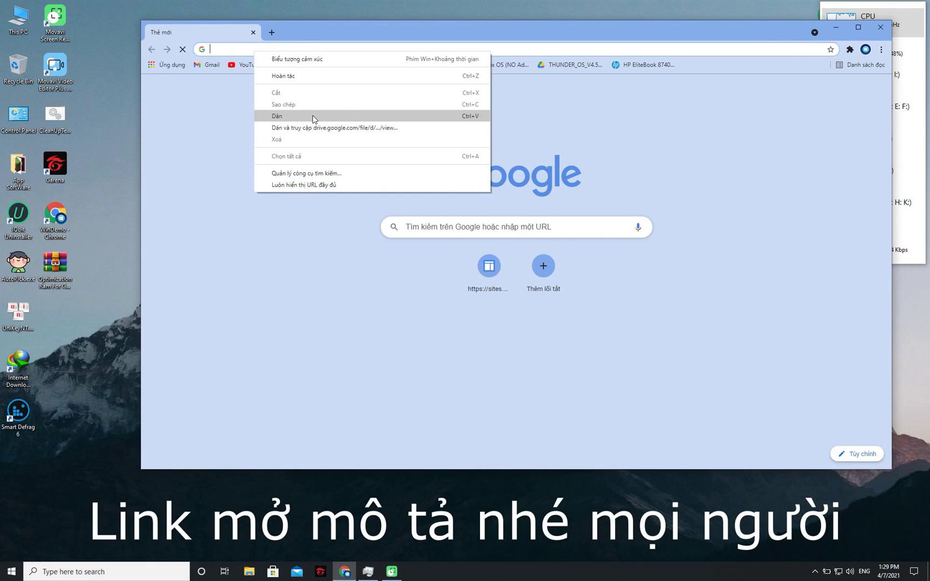
pyautogui.click(313, 117)
pyautogui.moveTo(540, 47); pyautogui.dragTo(215, 54)
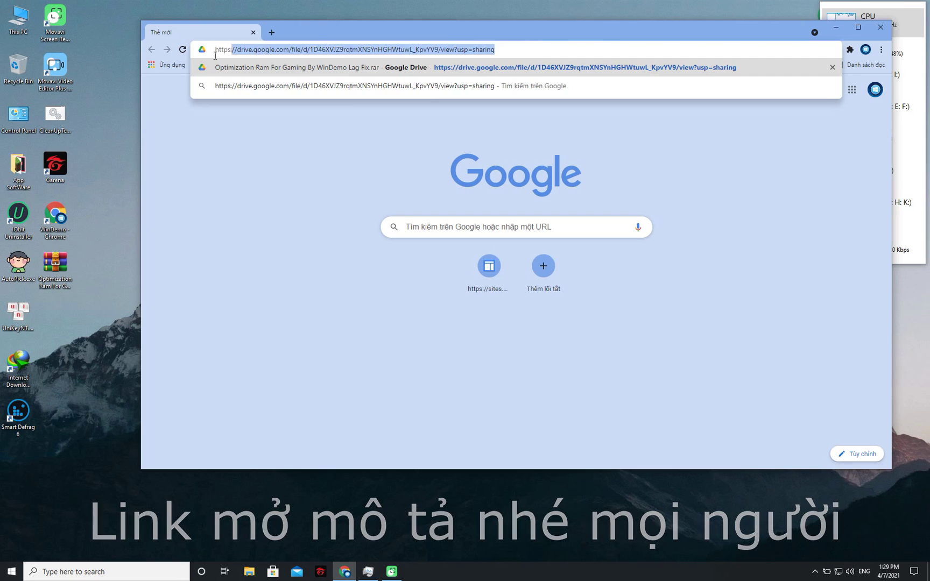
pyautogui.click(535, 50)
pyautogui.press('Return')
pyautogui.moveTo(511, 28); pyautogui.dragTo(400, 10)
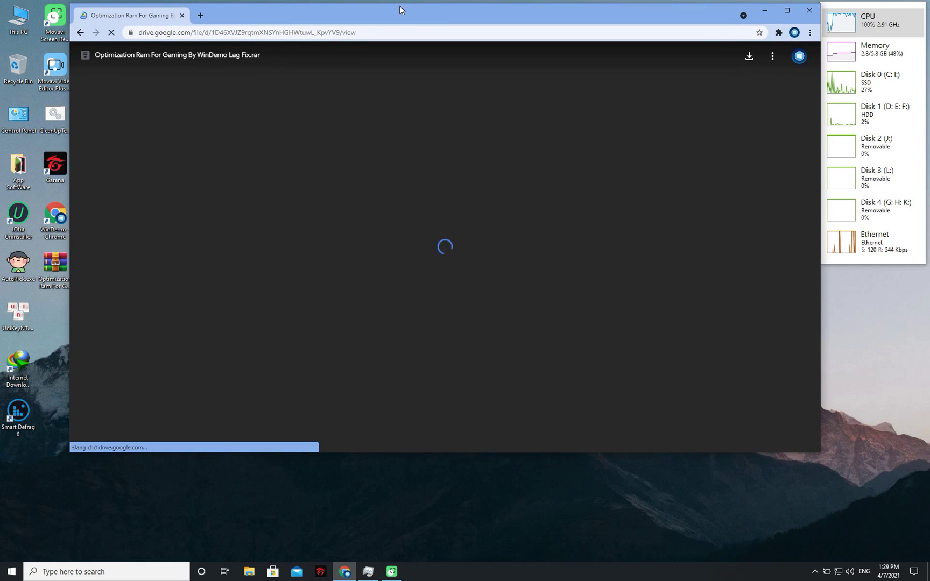
pyautogui.click(748, 58)
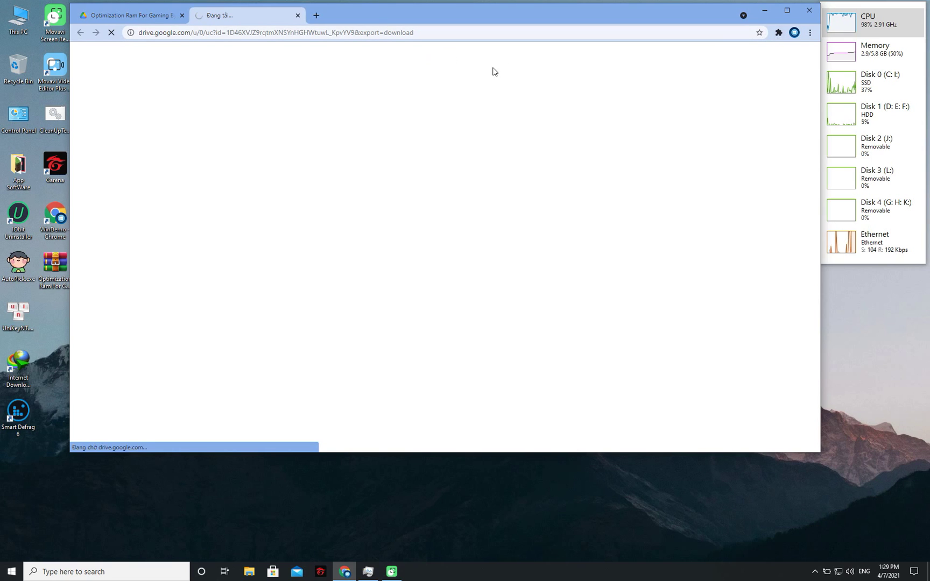
# Turn off the IDM Integration Module extension, dismiss the IDM registration prompt and return to the Drive file.
pyautogui.click(778, 34)
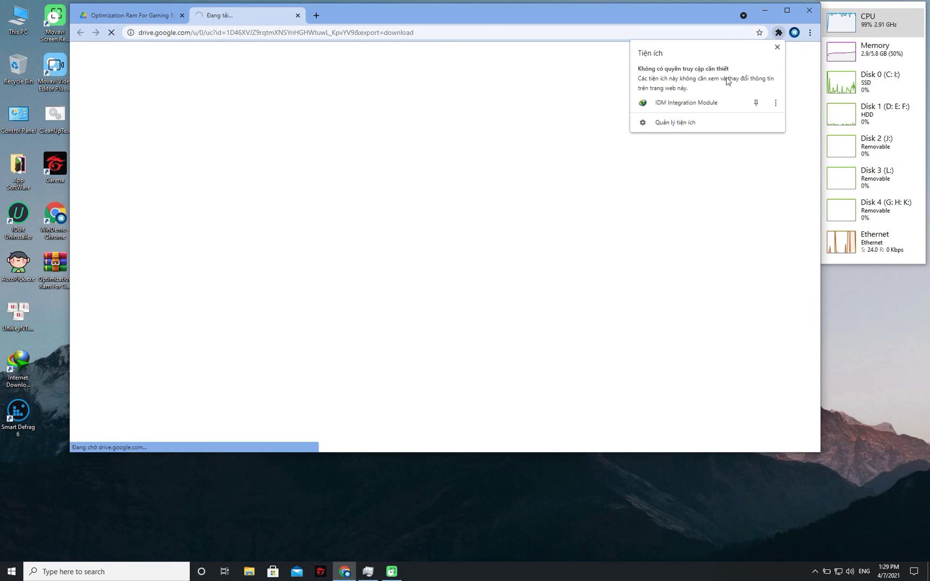
pyautogui.click(776, 102)
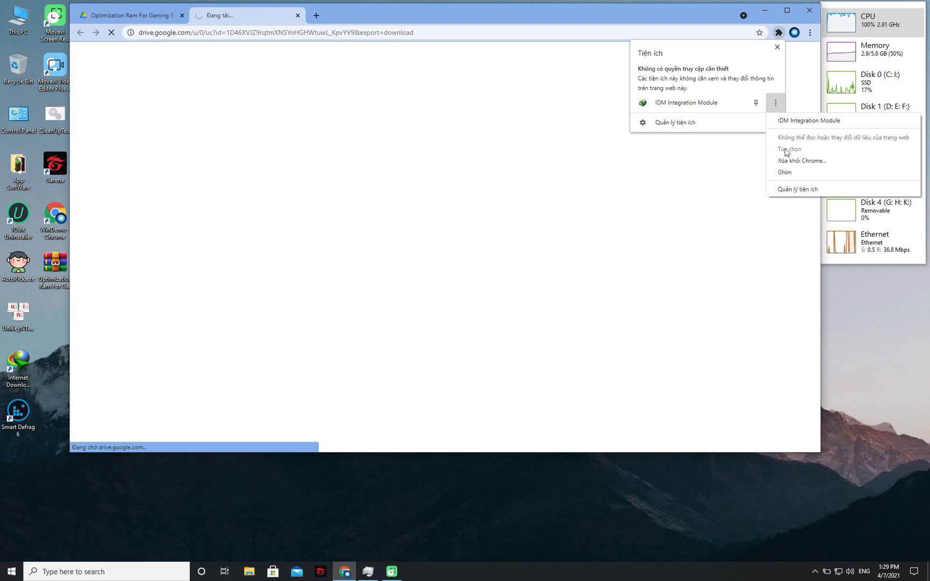
pyautogui.click(791, 188)
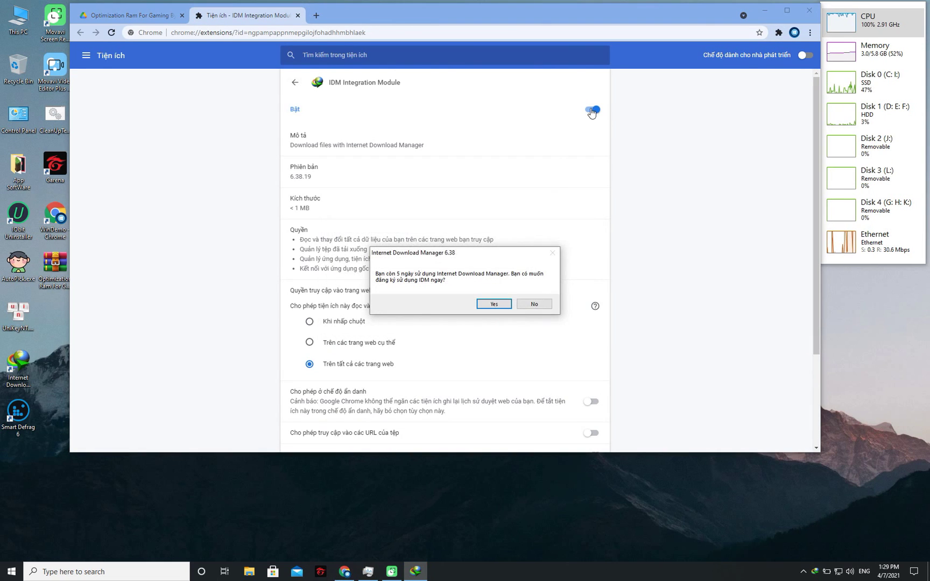
pyautogui.click(494, 304)
pyautogui.click(298, 15)
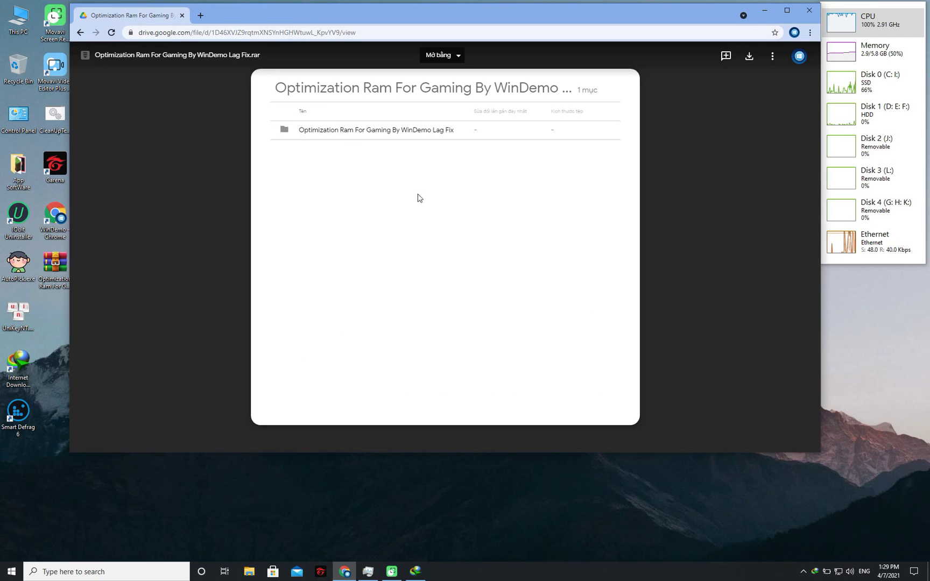
# Download the archive from Drive again and copy it to the desktop, replacing the existing file.
pyautogui.click(748, 57)
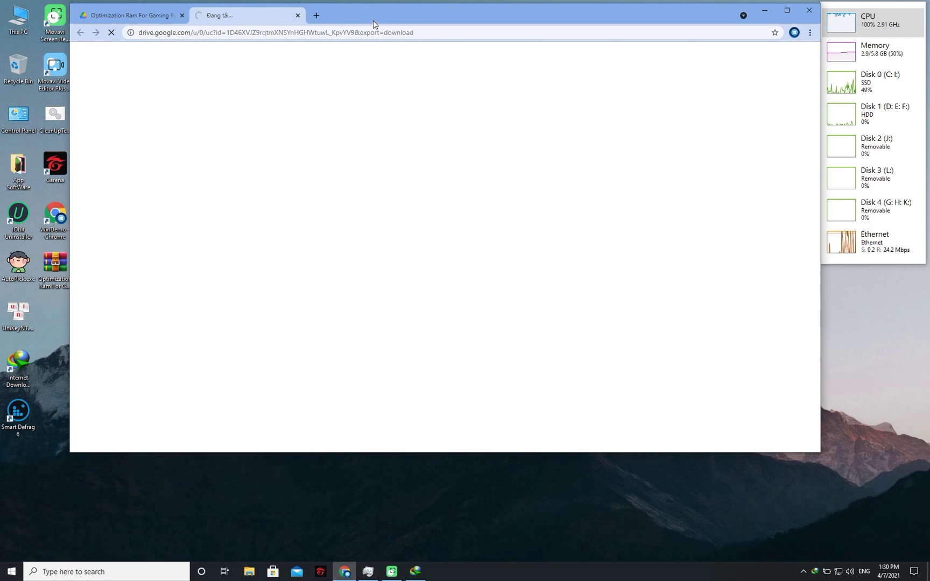
pyautogui.moveTo(390, 15); pyautogui.dragTo(406, 14)
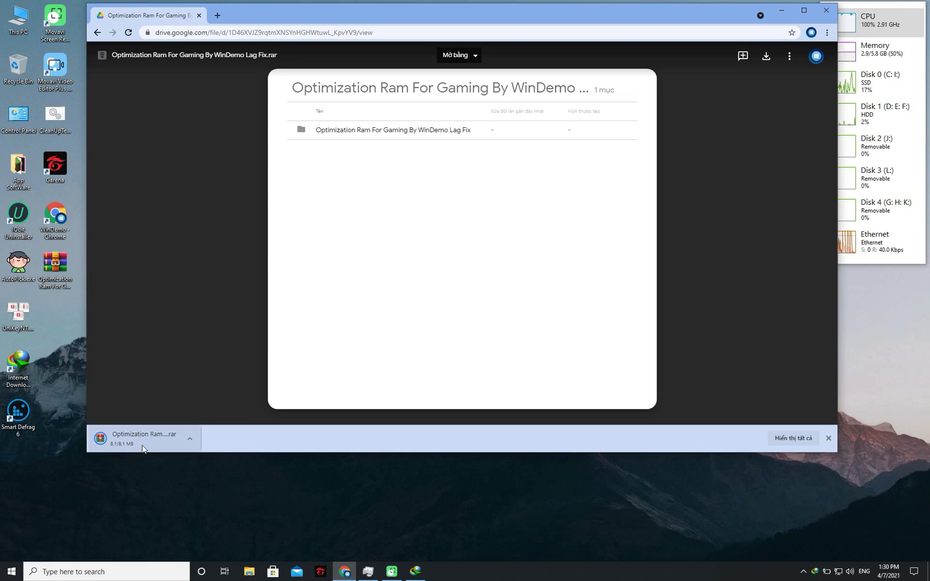
pyautogui.moveTo(141, 445); pyautogui.dragTo(63, 471)
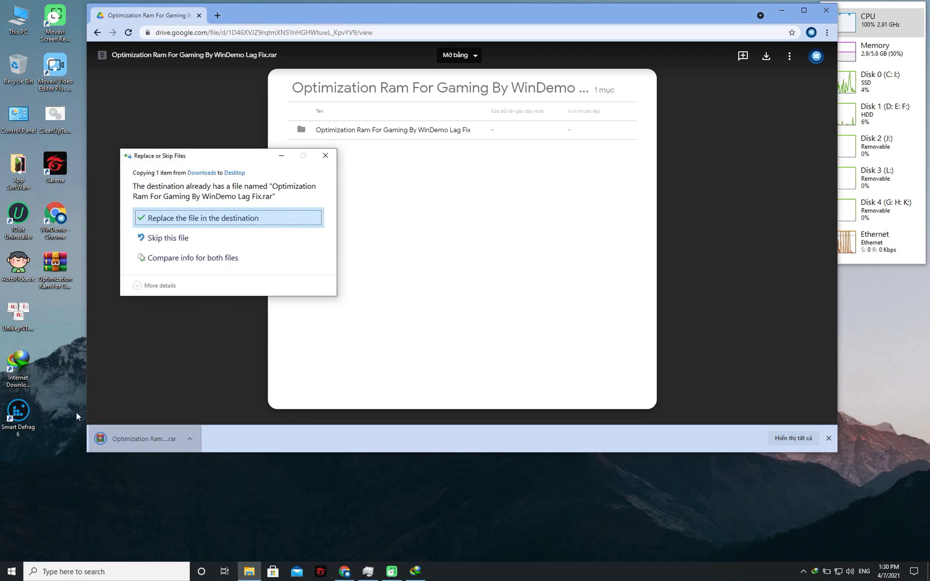
pyautogui.click(171, 219)
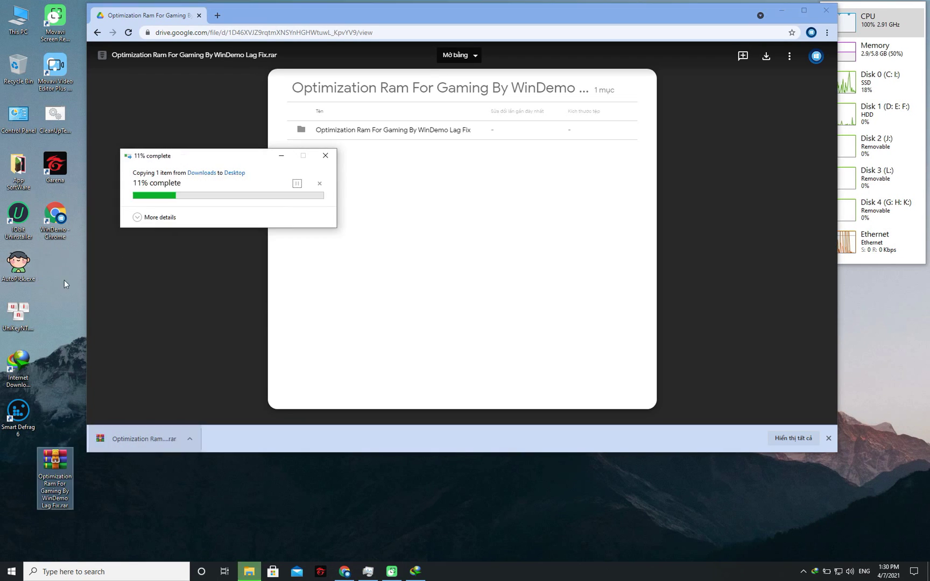
pyautogui.doubleClick(34, 474)
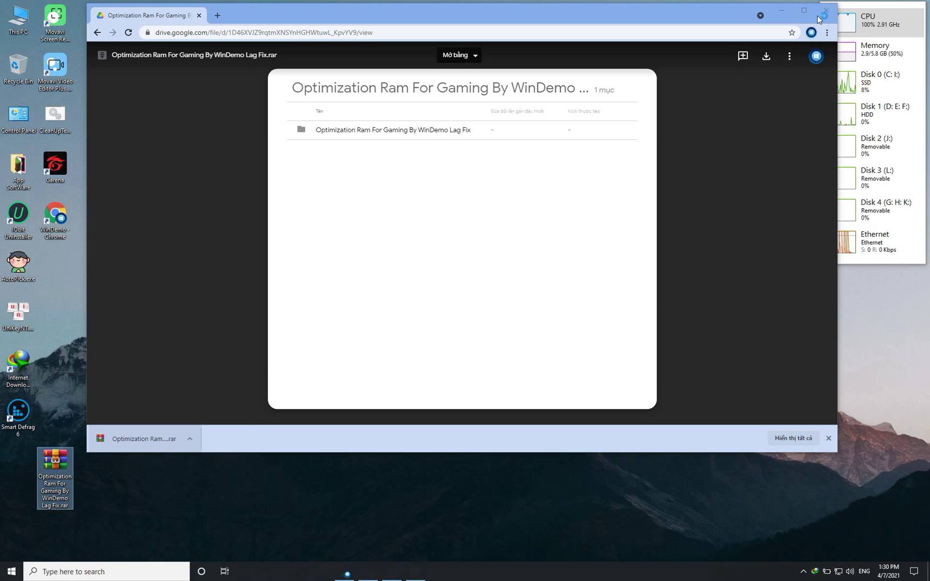
pyautogui.click(824, 12)
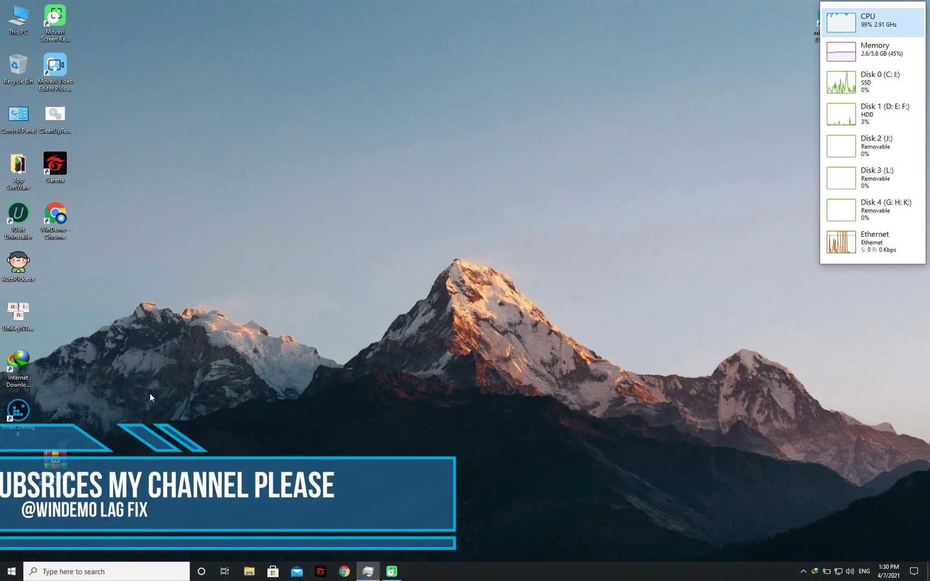
# Move the downloaded archive to the middle of the desktop and extract its contents there.
pyautogui.moveTo(55, 461); pyautogui.dragTo(350, 267)
pyautogui.moveTo(307, 158); pyautogui.dragTo(447, 377)
pyautogui.moveTo(346, 265); pyautogui.dragTo(419, 217)
pyautogui.moveTo(346, 157); pyautogui.dragTo(536, 283)
pyautogui.doubleClick(423, 215)
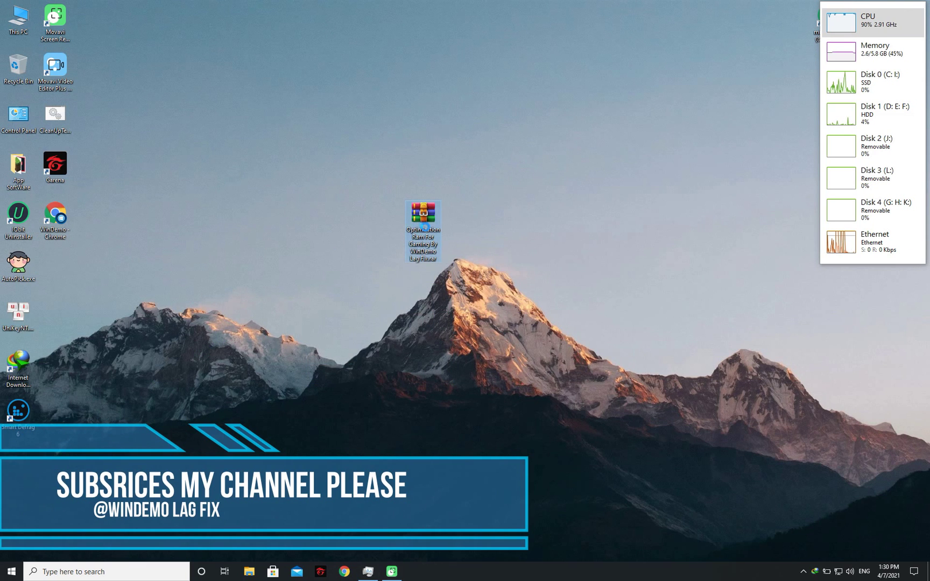
pyautogui.rightClick(423, 220)
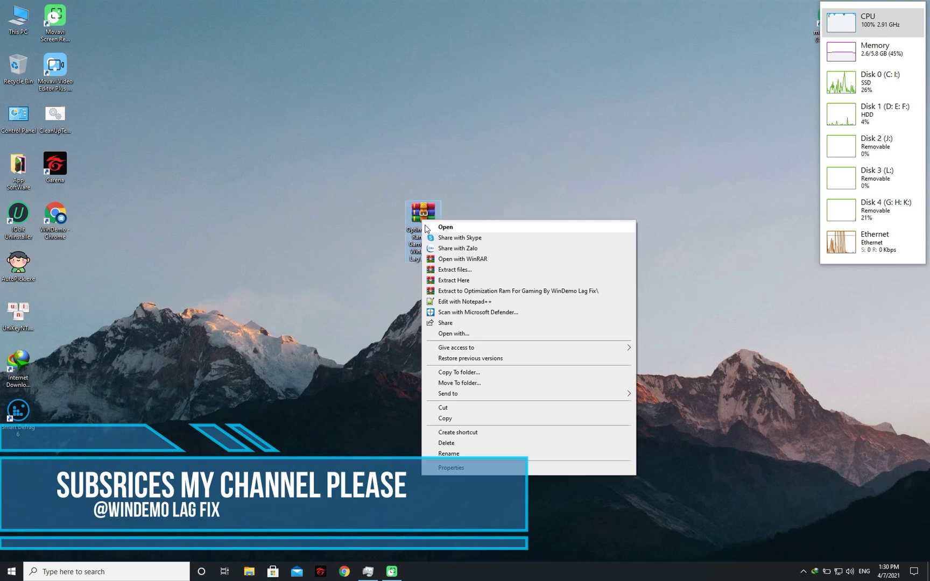
pyautogui.click(456, 281)
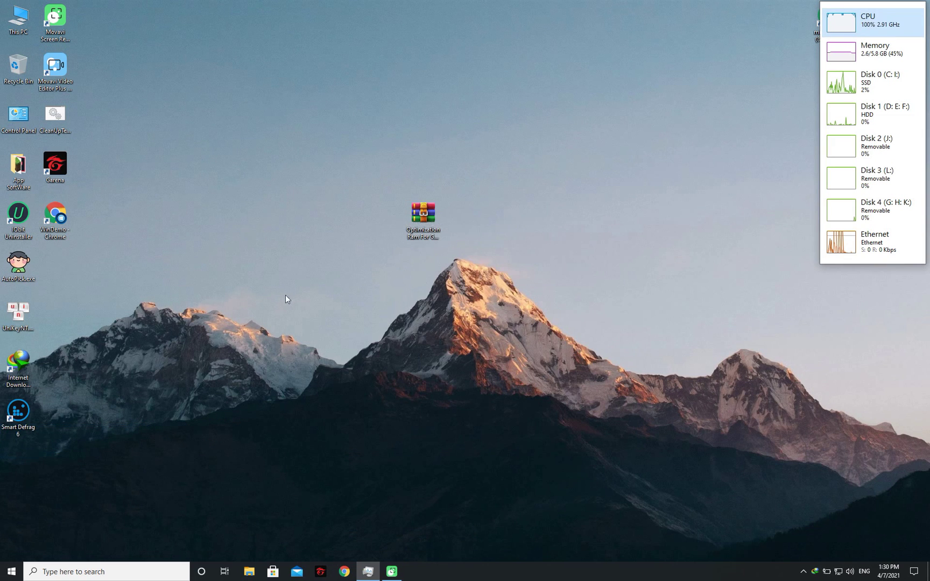
# Place the extracted Optimization Ram For Gaming By WinDemo Lag Fix folder beside the archive and open it.
pyautogui.moveTo(18, 464); pyautogui.dragTo(462, 230)
pyautogui.click(498, 243)
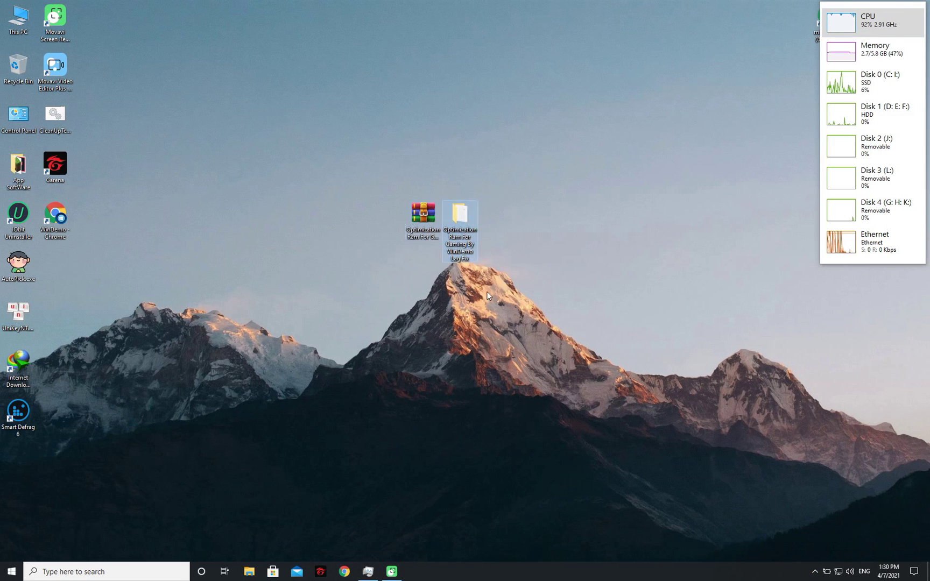
pyautogui.doubleClick(462, 233)
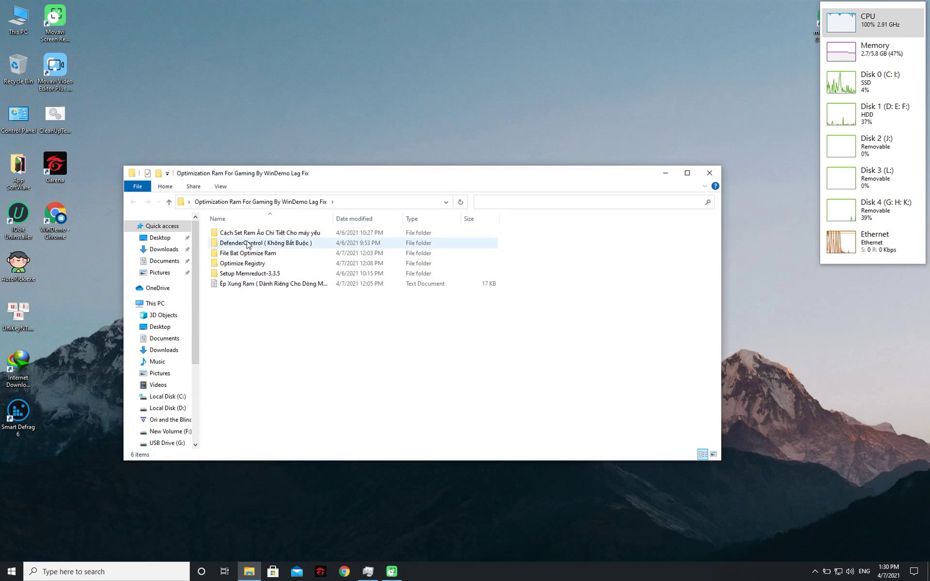
# Open Set Ram Ảo Cho Máy Yếu.txt from the Cách Set Ram Ảo Chi Tiết Cho máy yếu folder.
pyautogui.moveTo(363, 340); pyautogui.dragTo(517, 220)
pyautogui.moveTo(291, 343); pyautogui.dragTo(475, 251)
pyautogui.moveTo(309, 337); pyautogui.dragTo(506, 222)
pyautogui.click(343, 237)
pyautogui.doubleClick(342, 237)
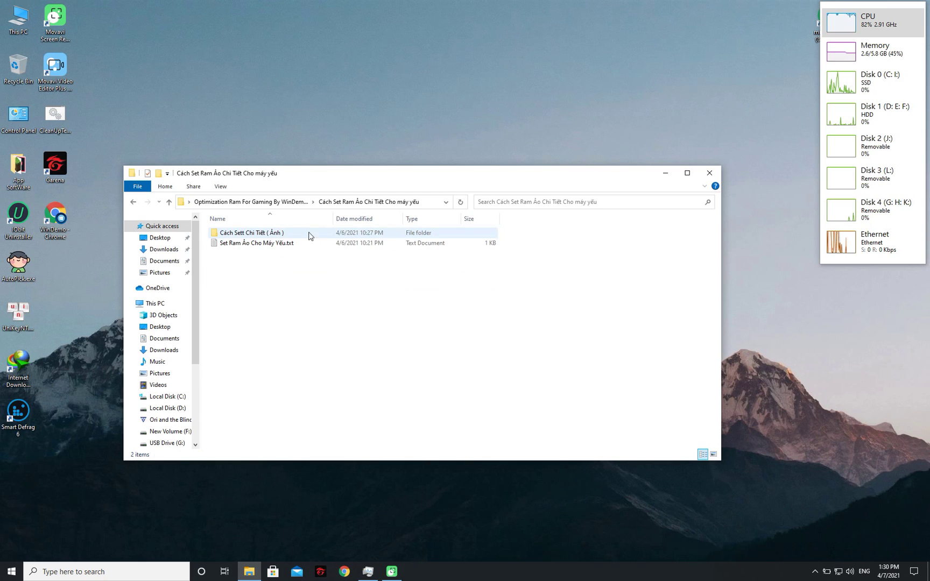
pyautogui.doubleClick(265, 246)
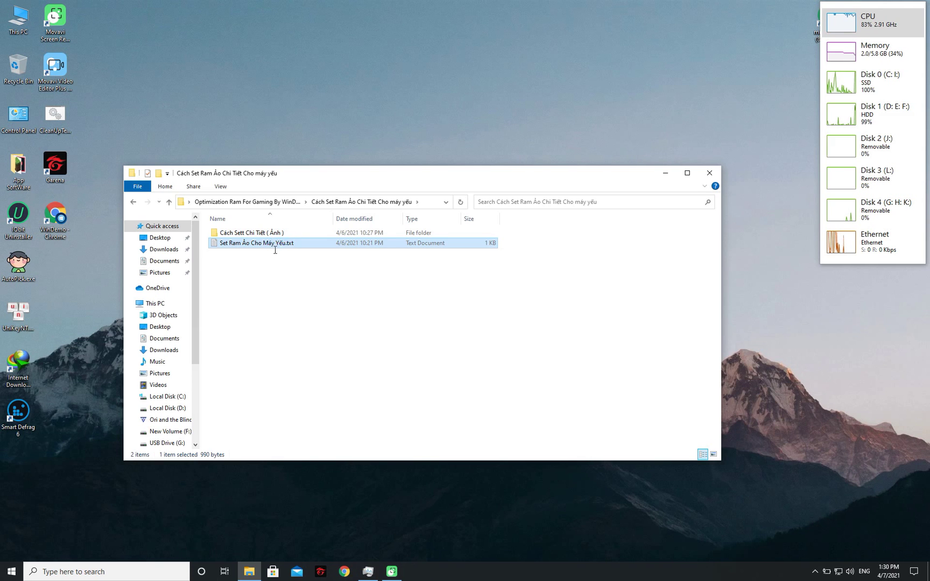
pyautogui.moveTo(176, 138); pyautogui.dragTo(310, 86)
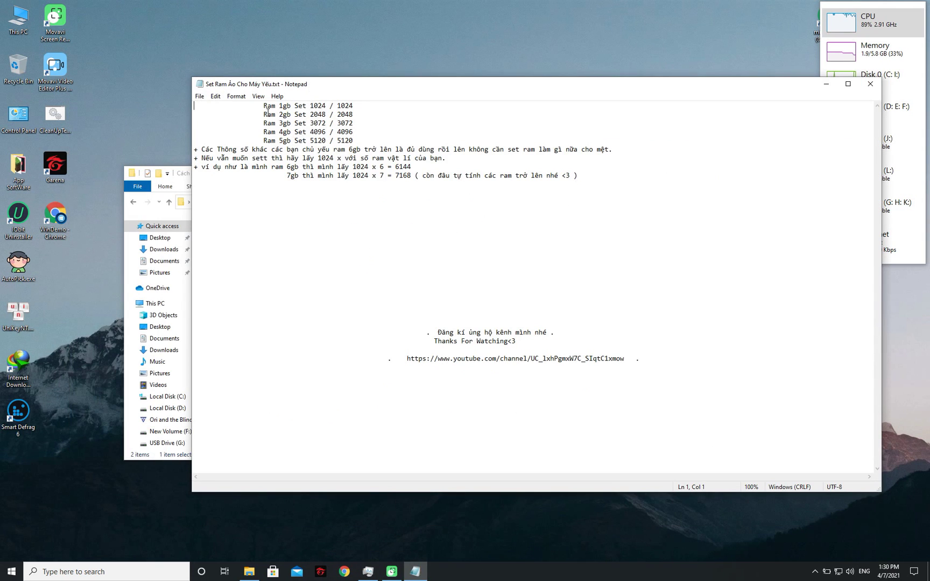
# Read the note's recommended virtual memory values for each RAM size.
pyautogui.moveTo(195, 105); pyautogui.dragTo(386, 223)
pyautogui.click(285, 214)
pyautogui.moveTo(266, 106); pyautogui.dragTo(355, 107)
pyautogui.moveTo(247, 122); pyautogui.dragTo(430, 157)
pyautogui.click(343, 190)
pyautogui.rightClick(278, 31)
pyautogui.click(298, 64)
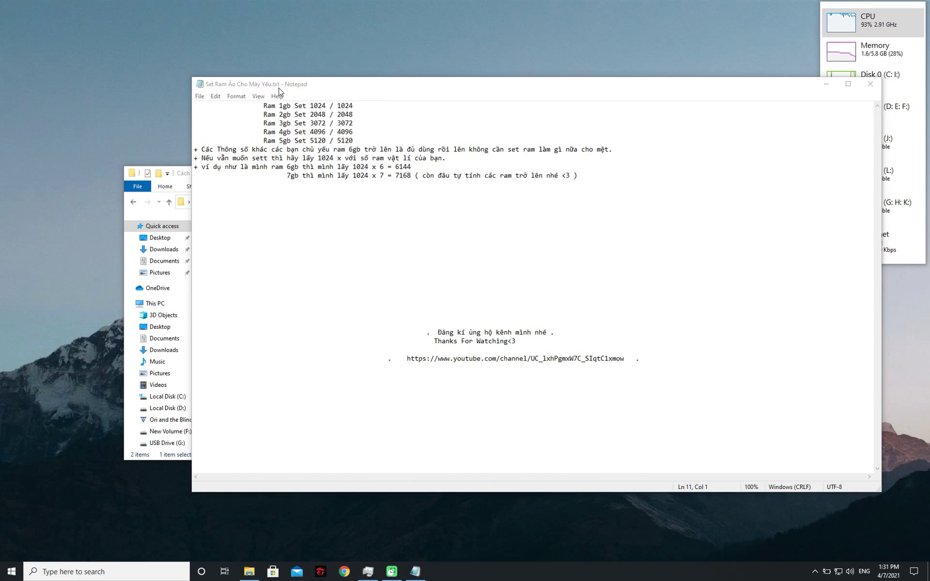
pyautogui.moveTo(238, 103)
pyautogui.mouseDown()
pyautogui.moveTo(581, 182)
pyautogui.moveTo(623, 378)
pyautogui.moveTo(286, 168)
pyautogui.moveTo(222, 103)
pyautogui.moveTo(238, 104)
pyautogui.mouseUp()
pyautogui.click(286, 43)
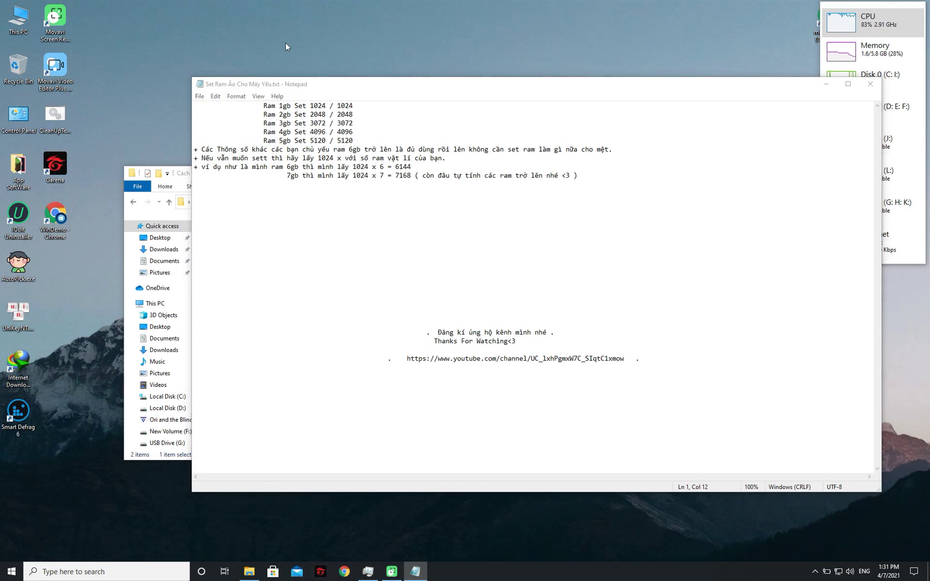
# Open This PC's properties, narrow the window, check the installed RAM and place the window beside the note.
pyautogui.rightClick(26, 17)
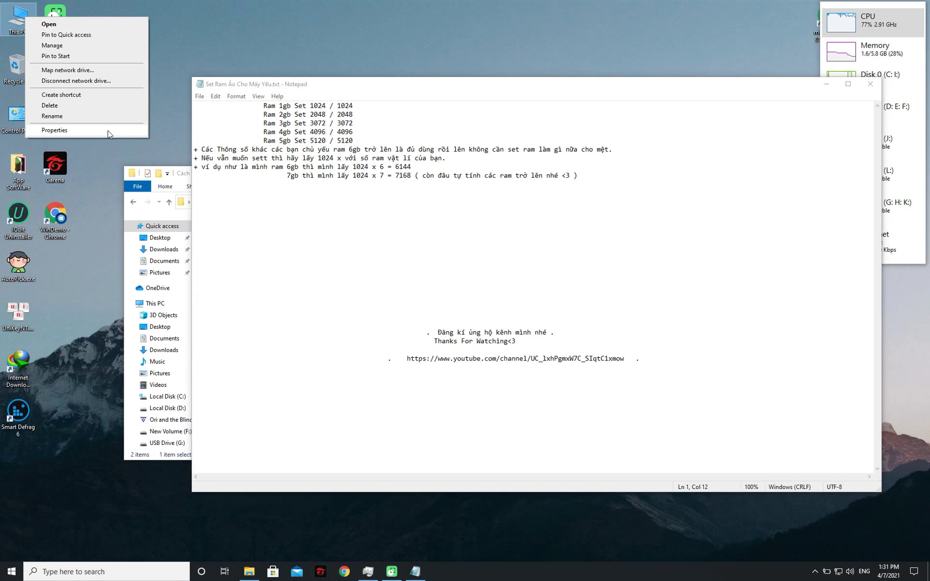
pyautogui.click(108, 131)
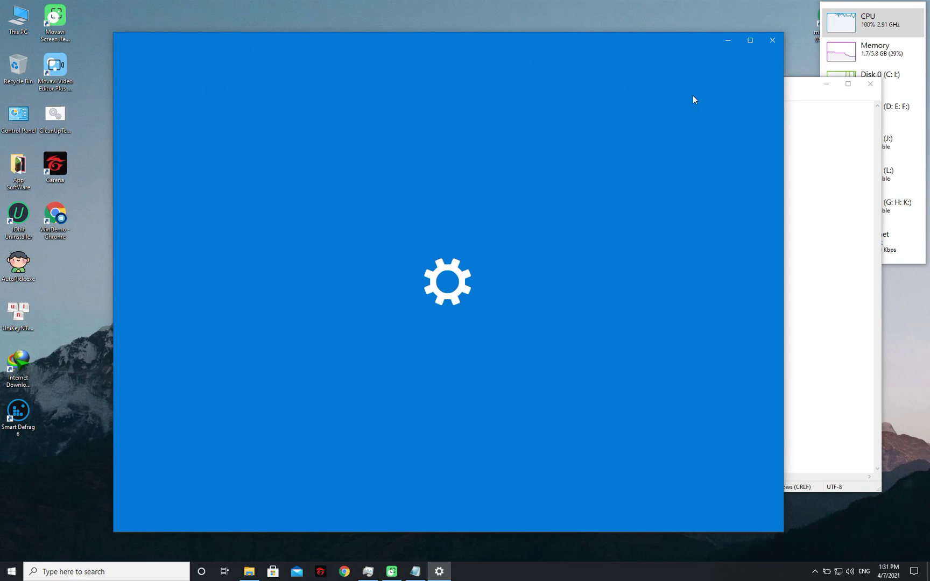
pyautogui.moveTo(784, 109); pyautogui.dragTo(470, 108)
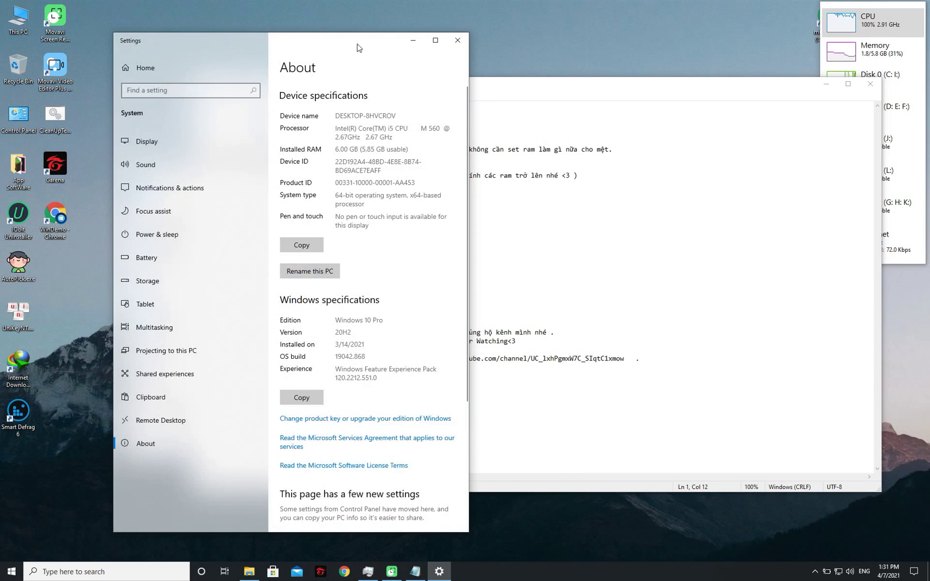
pyautogui.moveTo(353, 33); pyautogui.dragTo(353, 39)
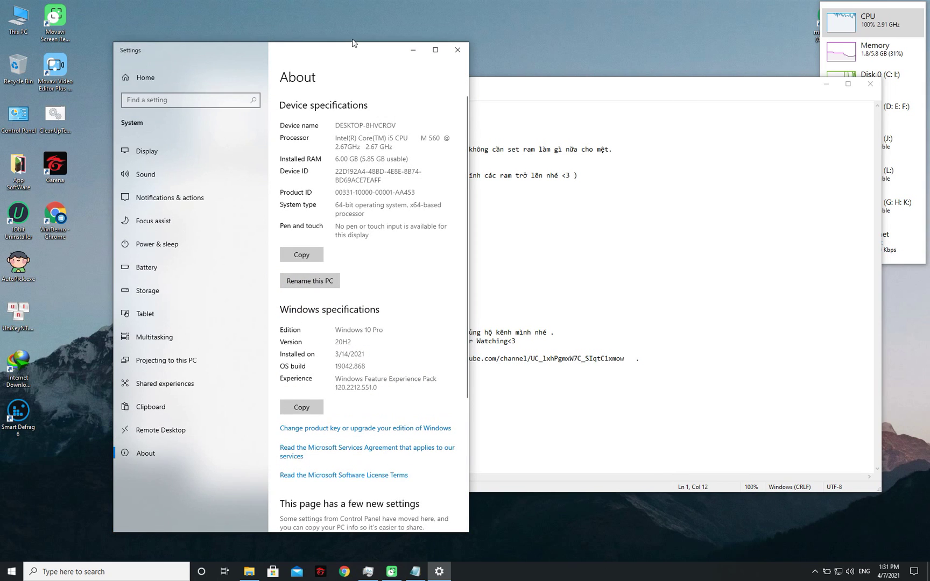
pyautogui.moveTo(336, 159); pyautogui.dragTo(360, 161)
pyautogui.click(336, 160)
pyautogui.moveTo(366, 64); pyautogui.dragTo(731, 78)
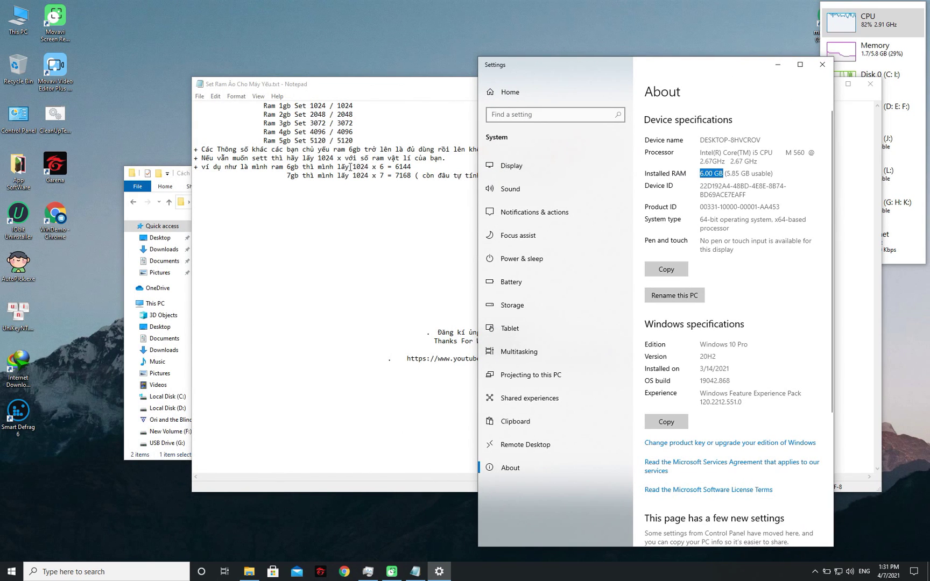
# Examine the note's virtual memory calculation for 6 GB of RAM and its entry for 1 GB.
pyautogui.click(292, 167)
pyautogui.doubleClick(292, 167)
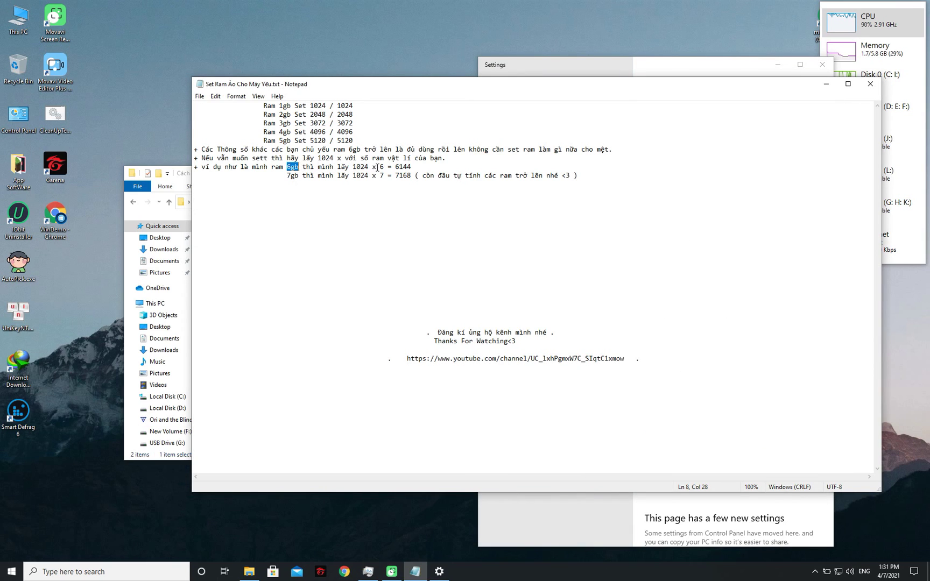
pyautogui.click(330, 133)
pyautogui.moveTo(264, 105); pyautogui.dragTo(355, 106)
pyautogui.click(359, 107)
# Open the advanced system settings from the About page's related settings.
pyautogui.click(560, 62)
pyautogui.scroll(-1, 722, 293)
pyautogui.scroll(-3, 722, 293)
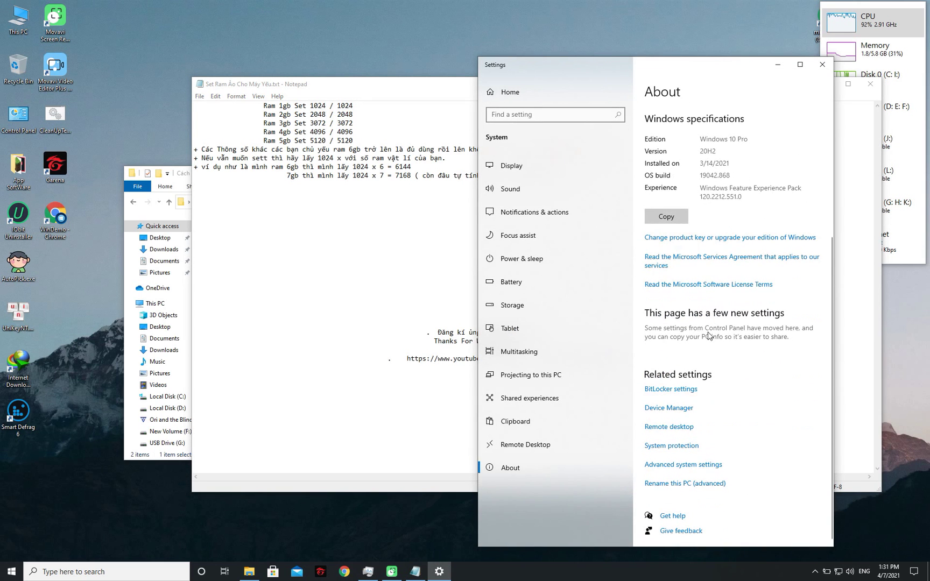
pyautogui.click(696, 467)
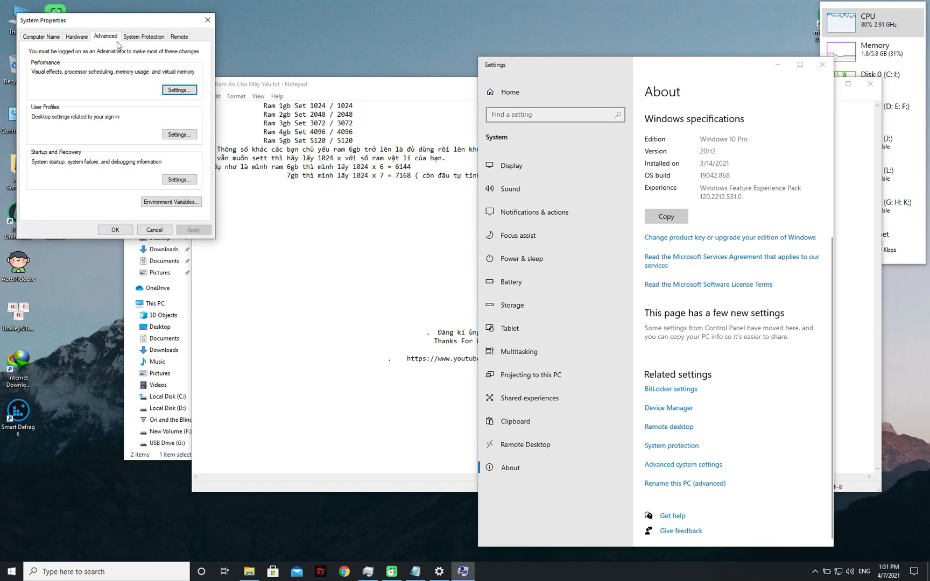
# Open the virtual memory settings from the advanced performance options, leaving automatic paging file management off.
pyautogui.click(180, 90)
pyautogui.moveTo(126, 59); pyautogui.dragTo(182, 53)
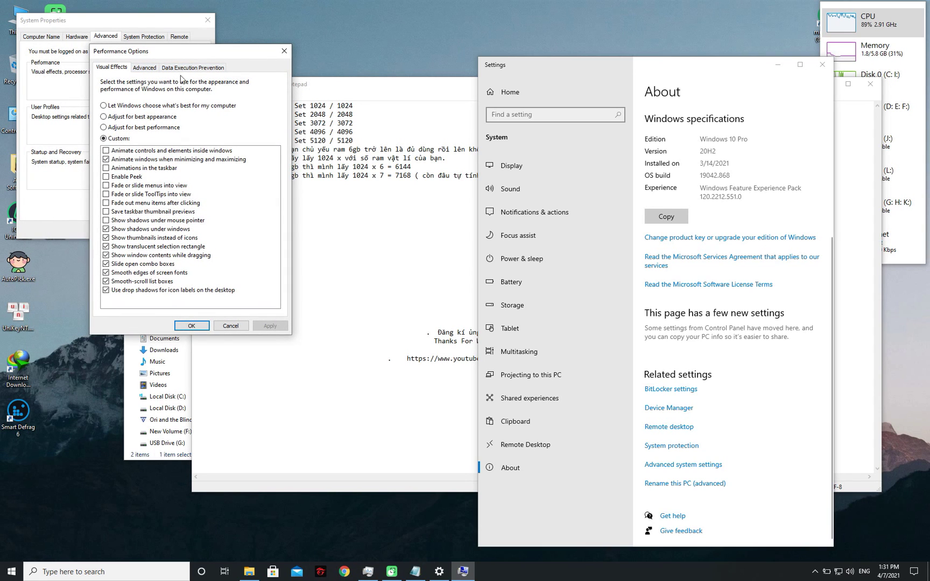
pyautogui.click(151, 70)
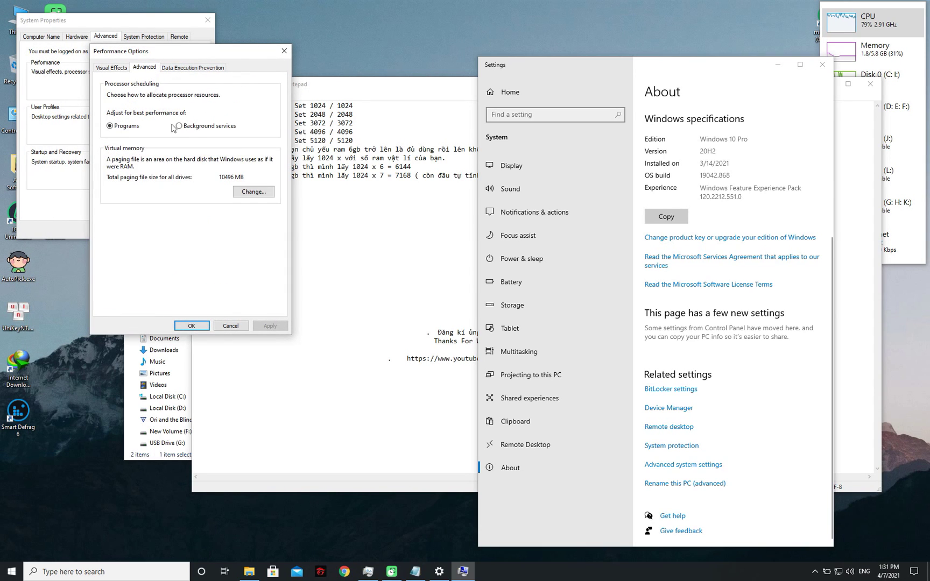
pyautogui.click(240, 193)
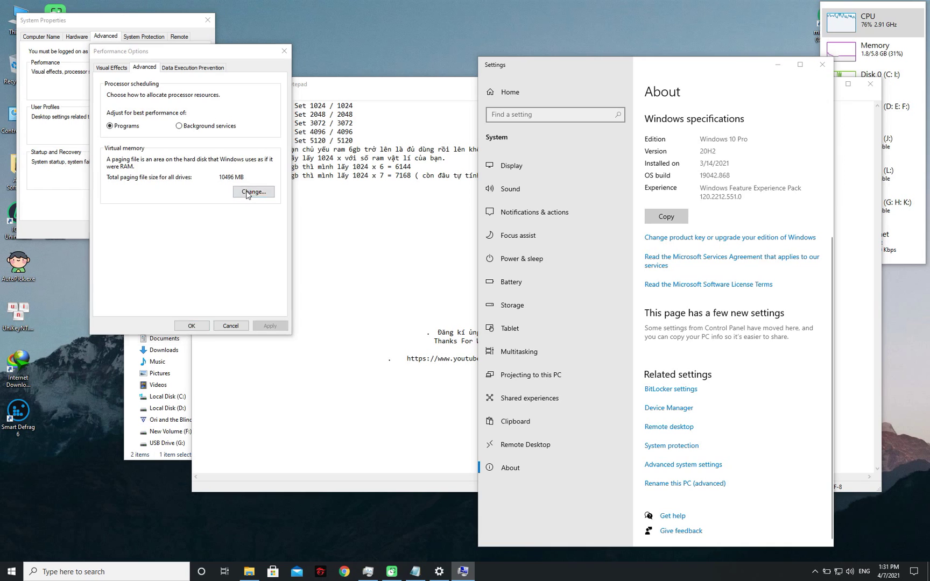
pyautogui.click(121, 95)
pyautogui.click(121, 95)
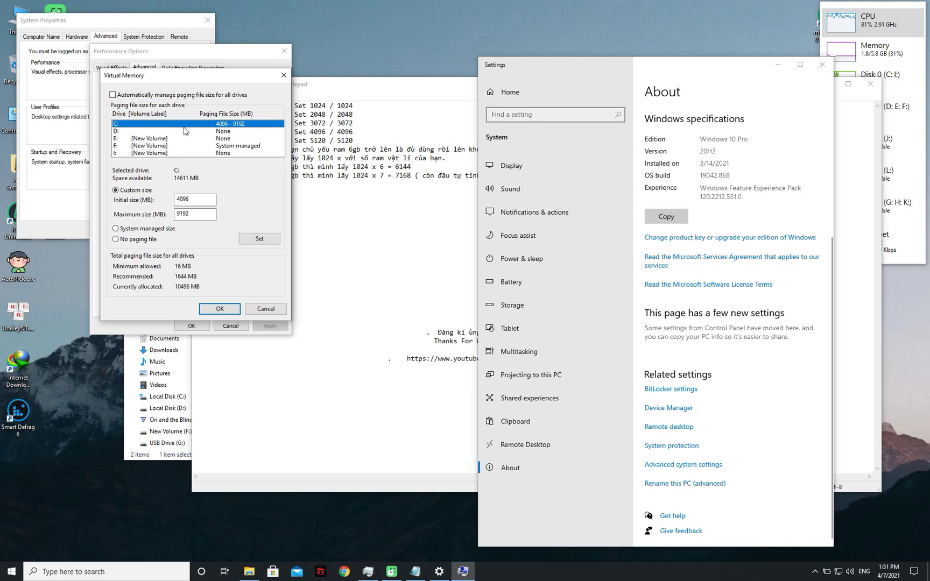
# Copy 6144 from the note and set it as drive C:'s initial paging file size in MB.
pyautogui.moveTo(204, 199); pyautogui.dragTo(146, 199)
pyautogui.moveTo(396, 167); pyautogui.dragTo(411, 169)
pyautogui.rightClick(405, 167)
pyautogui.click(419, 202)
pyautogui.click(170, 200)
pyautogui.rightClick(203, 199)
pyautogui.click(218, 242)
# Set drive C:'s maximum paging file size to 6144 MB and assign the custom size to the drive.
pyautogui.rightClick(204, 215)
pyautogui.click(194, 214)
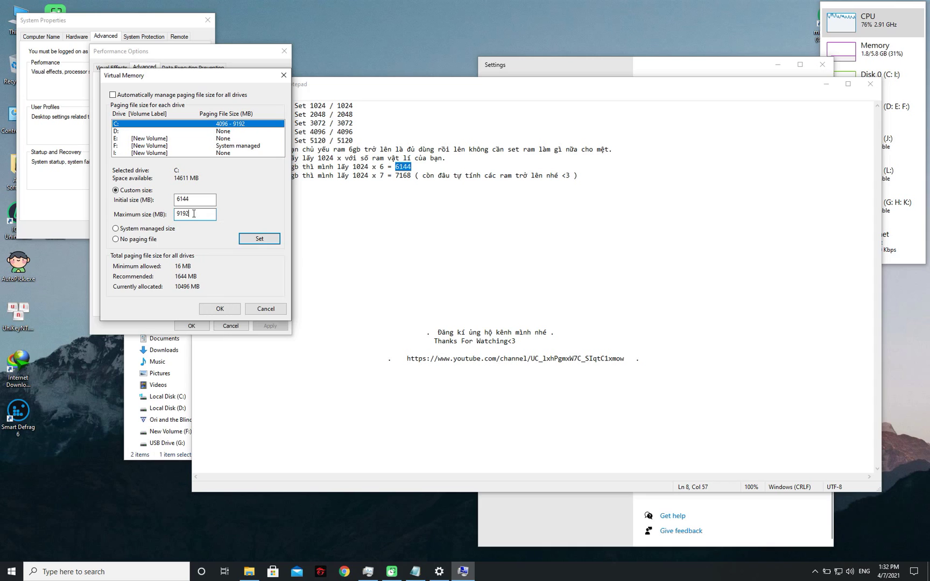
pyautogui.rightClick(207, 213)
pyautogui.click(227, 255)
pyautogui.click(259, 239)
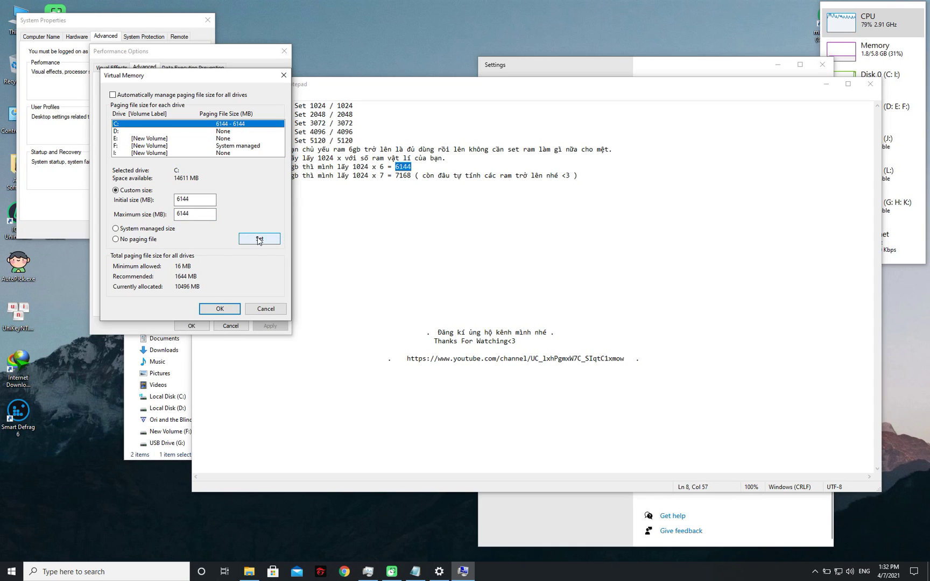
# Accept the virtual memory changes with the restart postponed, and close the virtual memory note.
pyautogui.click(239, 305)
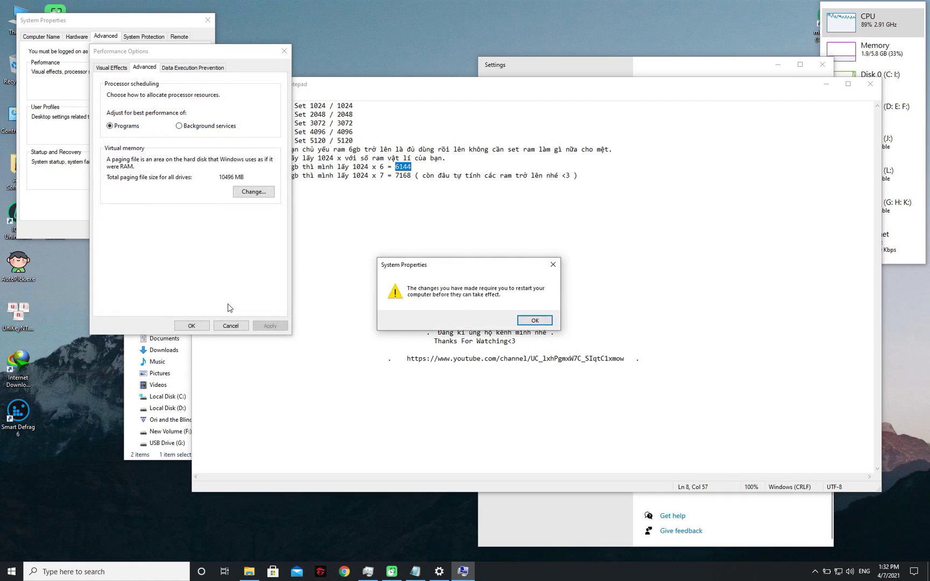
pyautogui.click(533, 321)
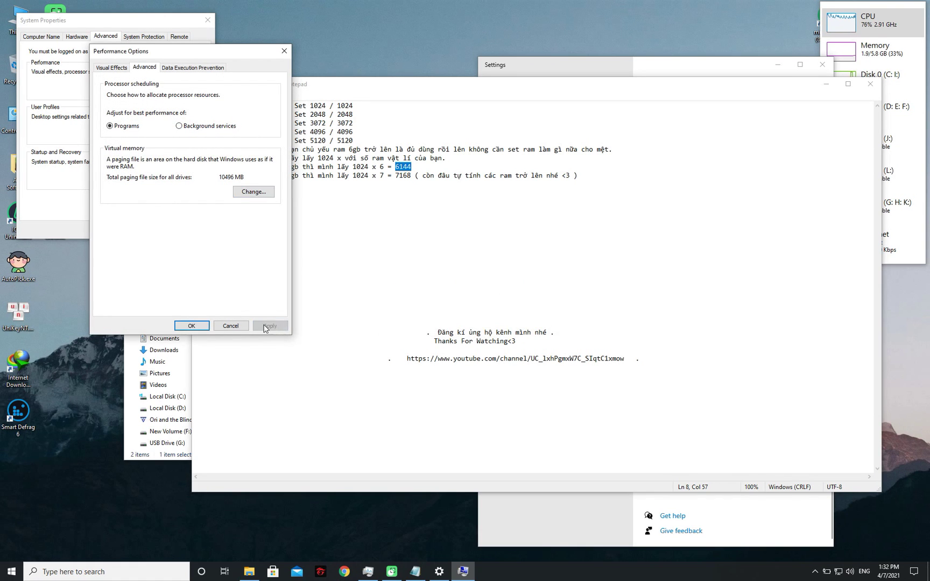
pyautogui.click(192, 326)
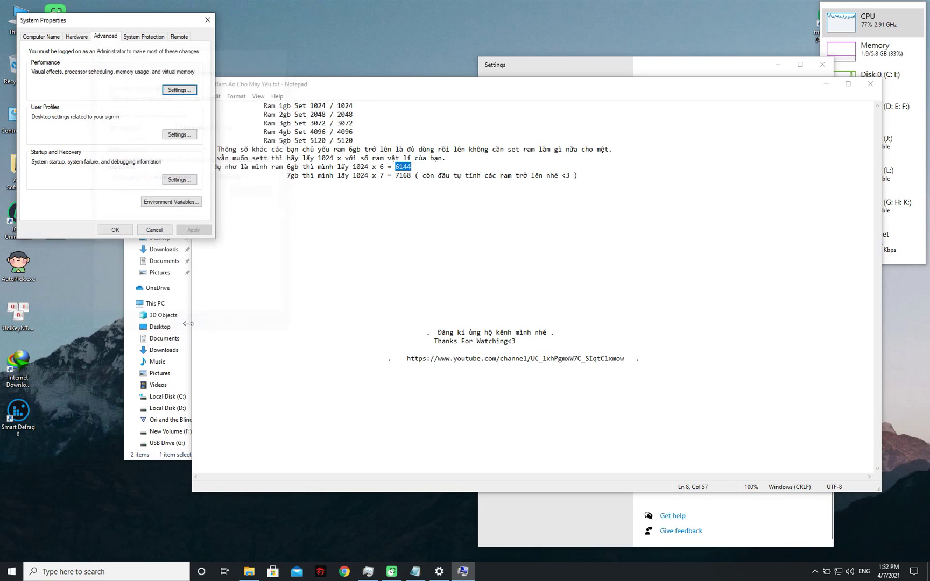
pyautogui.click(114, 231)
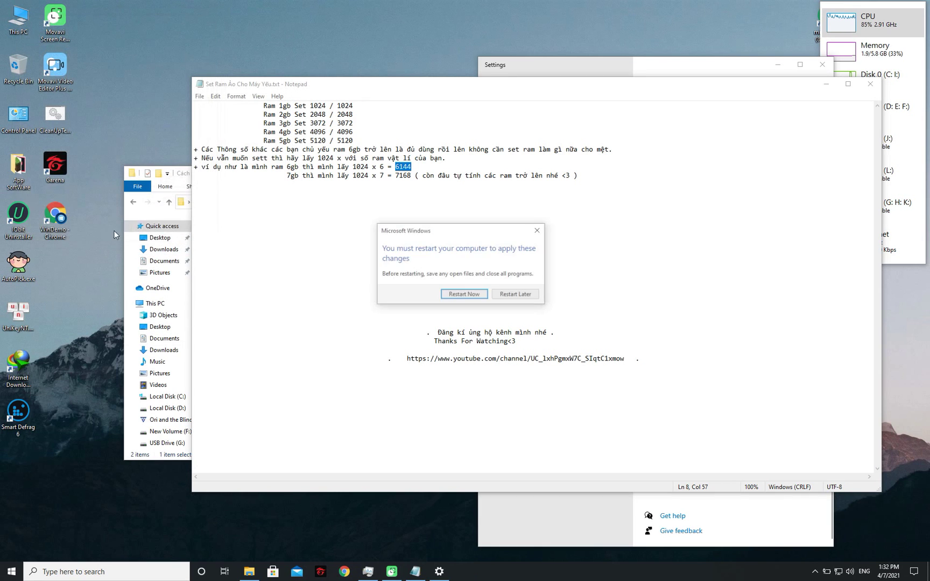
pyautogui.click(515, 295)
pyautogui.click(468, 189)
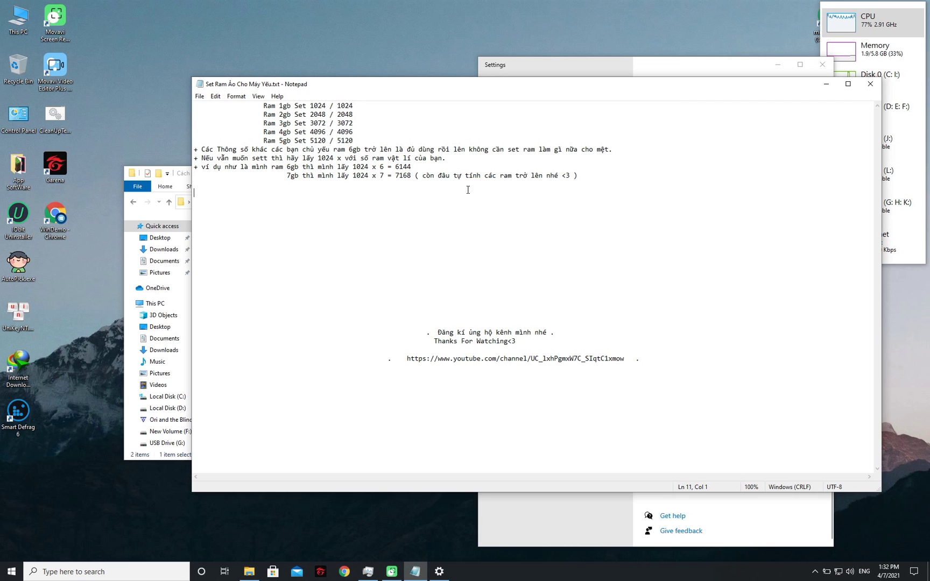
pyautogui.click(871, 84)
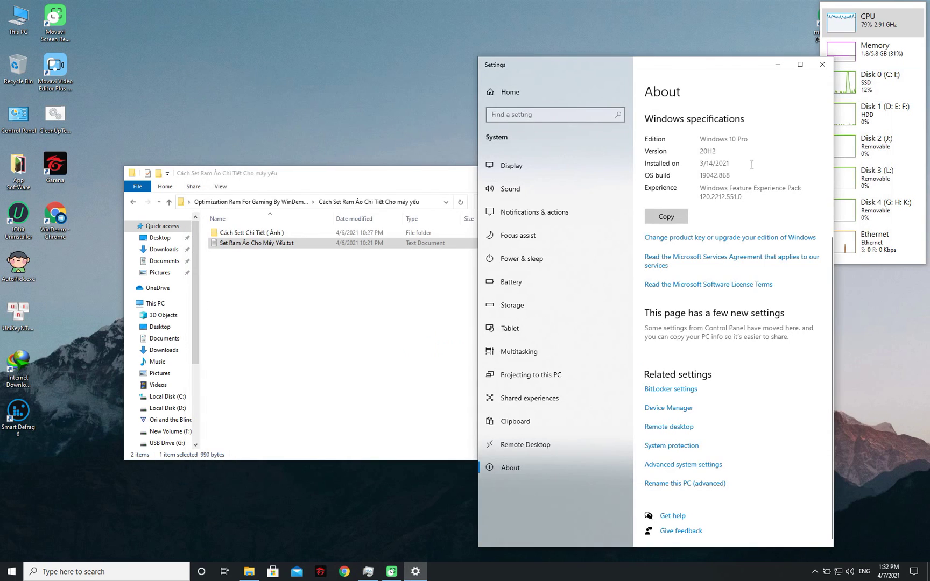
# Look at the guide images in the Cách Sett Chi Tiết ( Ảnh ) folder and return to the pack's main folder.
pyautogui.click(347, 275)
pyautogui.doubleClick(251, 232)
pyautogui.moveTo(232, 294); pyautogui.dragTo(592, 237)
pyautogui.click(413, 307)
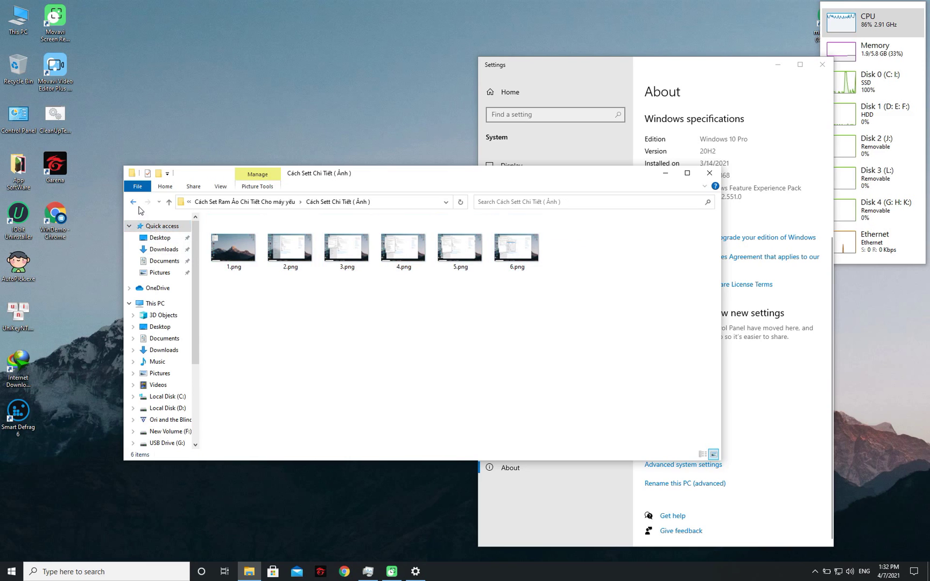
pyautogui.click(133, 202)
pyautogui.click(133, 202)
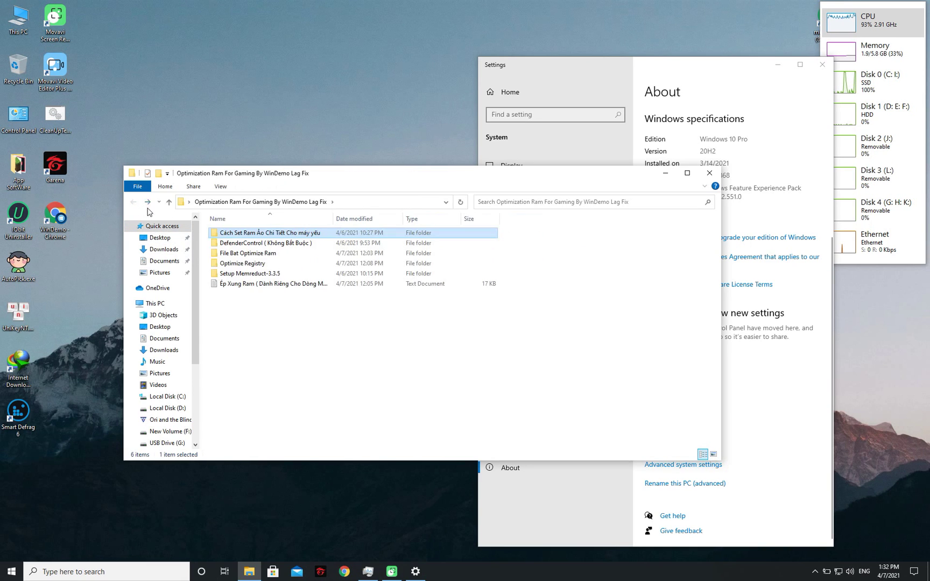
# Close the Settings window and refresh the desktop.
pyautogui.moveTo(277, 349); pyautogui.dragTo(323, 241)
pyautogui.click(356, 301)
pyautogui.click(263, 247)
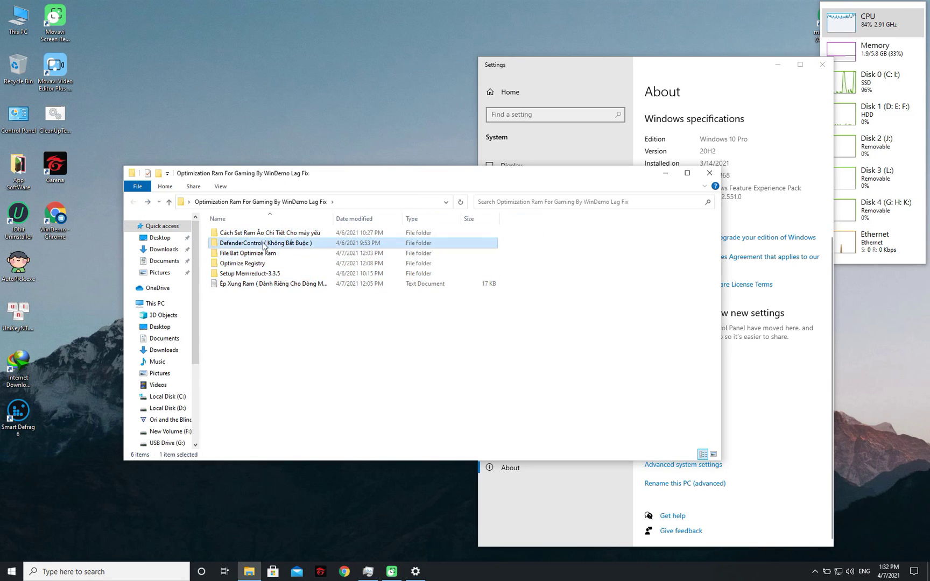
pyautogui.click(791, 96)
pyautogui.click(822, 64)
pyautogui.rightClick(409, 69)
pyautogui.click(425, 95)
# Launch DefenderControl.exe from the DefenderControl ( Không Bắt Buộc ) folder, check the Windows Defender status and close the tool.
pyautogui.doubleClick(267, 244)
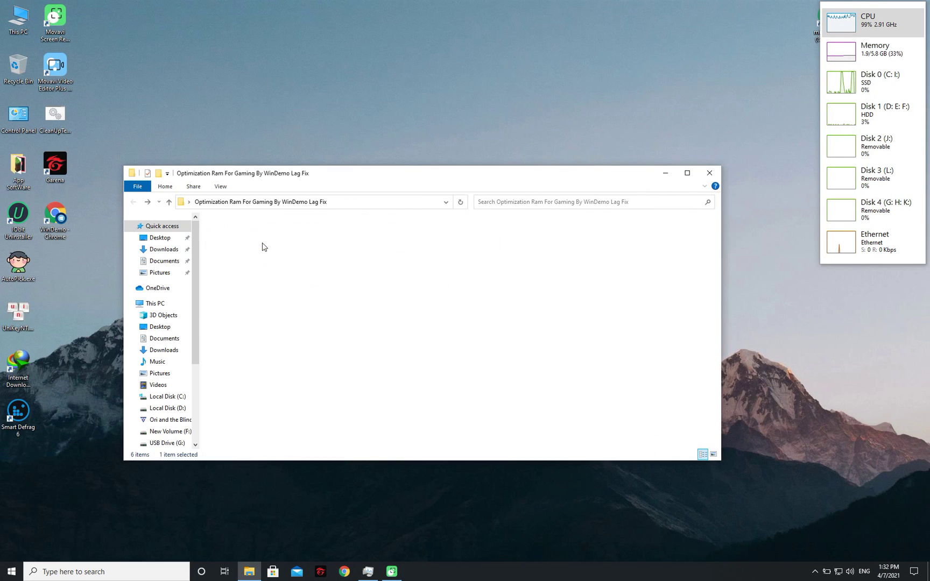
pyautogui.click(258, 236)
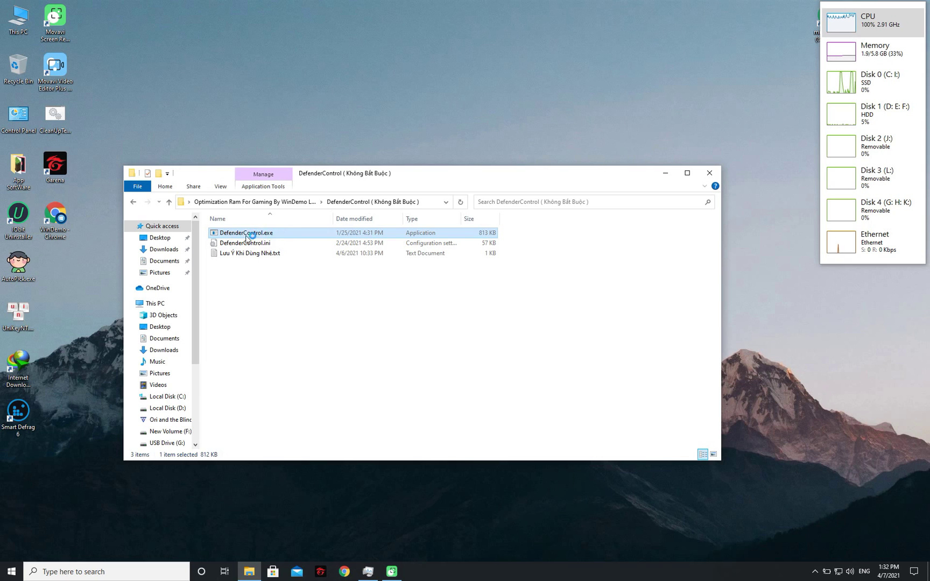
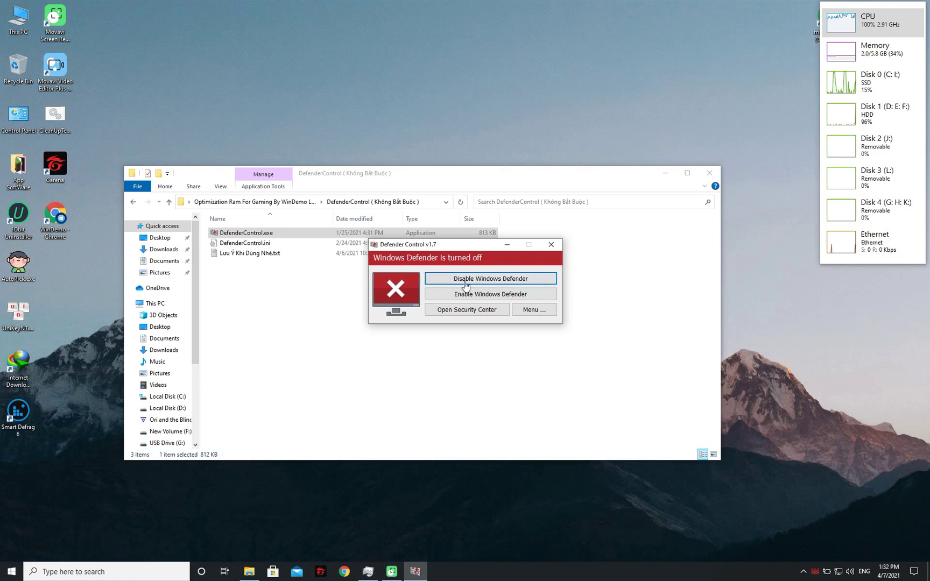
pyautogui.click(552, 245)
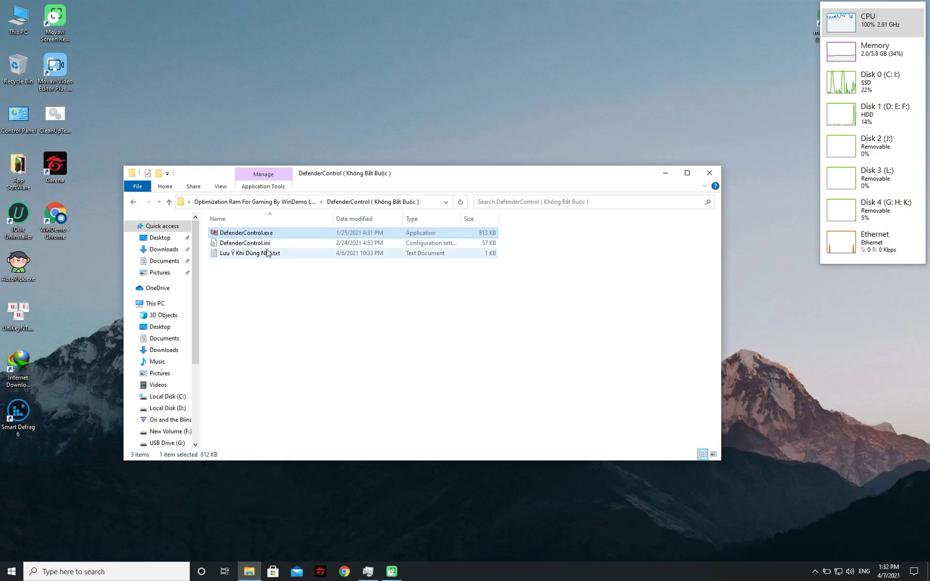
# Read the usage note Lưu Ý Khi Dùng Nhé.txt about Defender Control and close it.
pyautogui.doubleClick(258, 253)
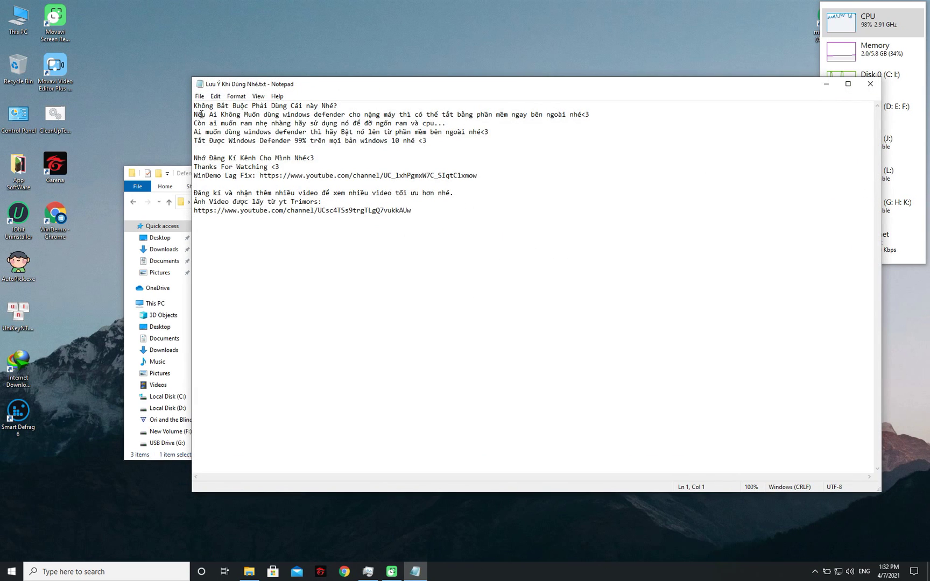
pyautogui.moveTo(194, 106); pyautogui.dragTo(474, 214)
pyautogui.click(474, 214)
pyautogui.click(871, 84)
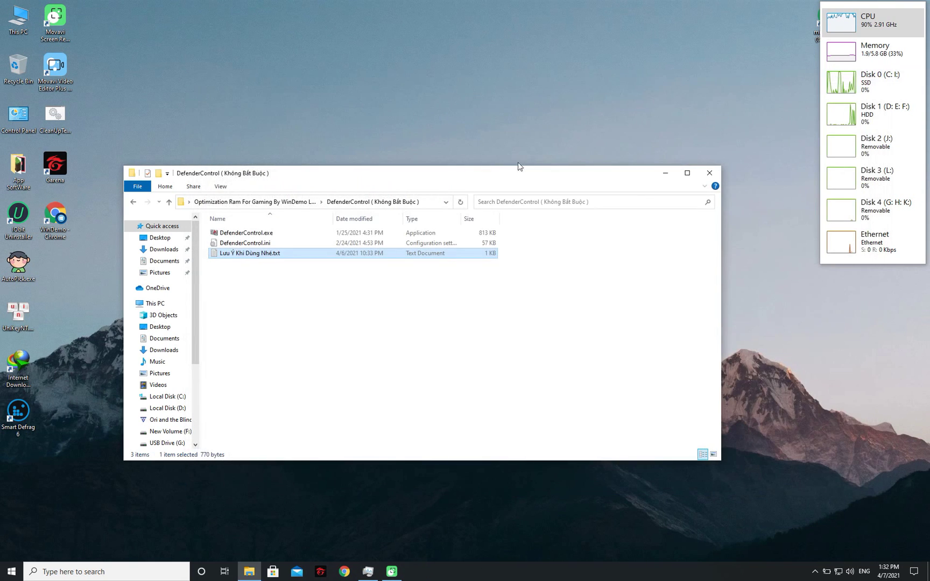
# Return to the pack's main folder and open the File Bat Optimize Ram folder.
pyautogui.click(135, 201)
pyautogui.click(248, 253)
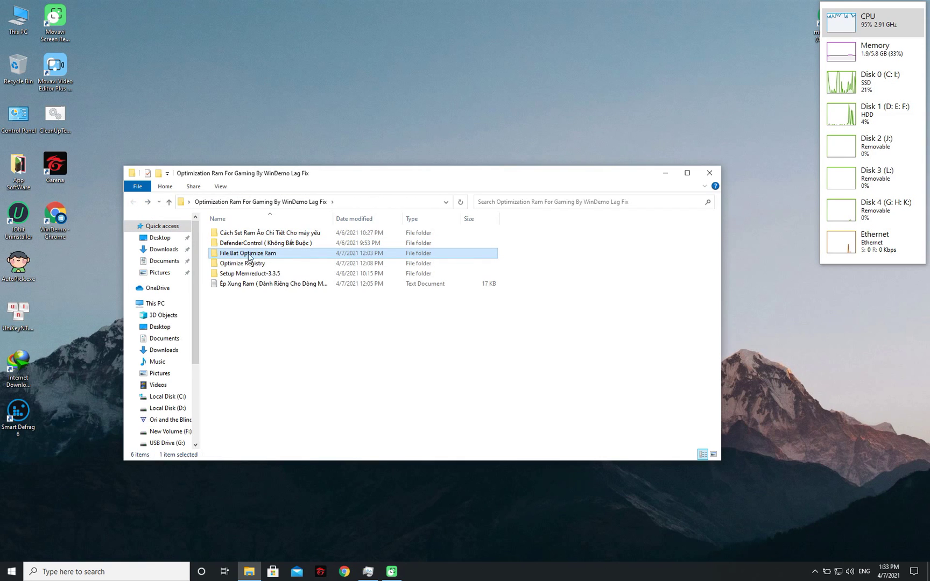
pyautogui.doubleClick(296, 254)
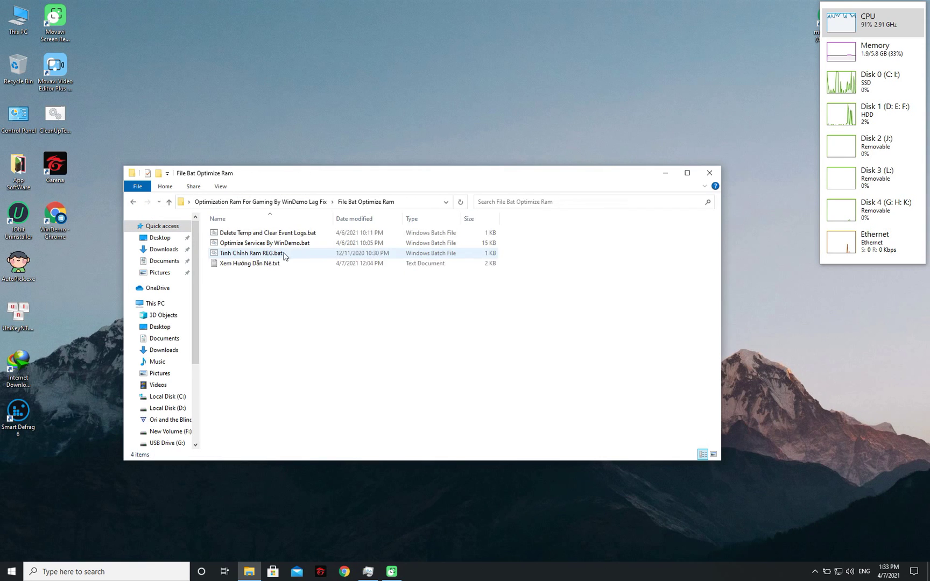
pyautogui.moveTo(311, 285); pyautogui.dragTo(334, 301)
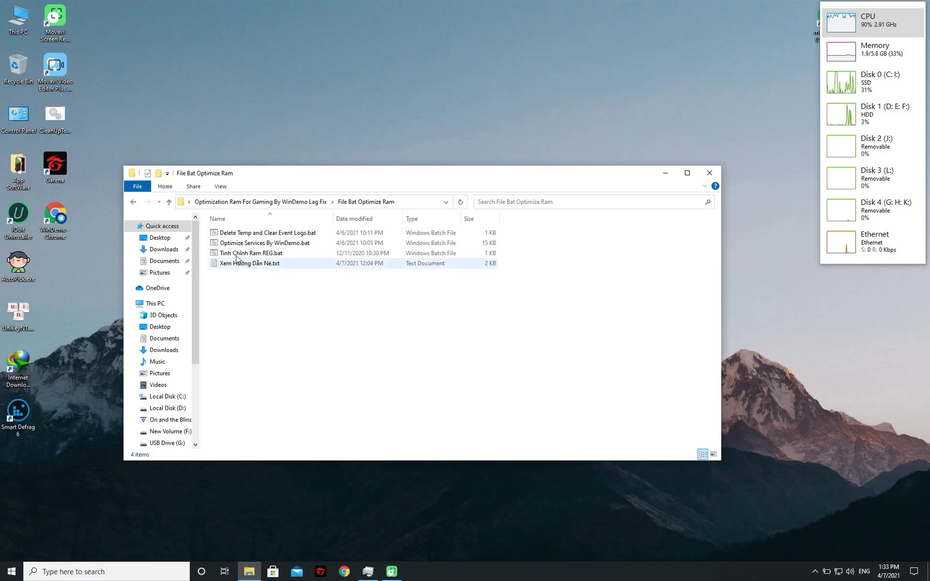
pyautogui.click(315, 236)
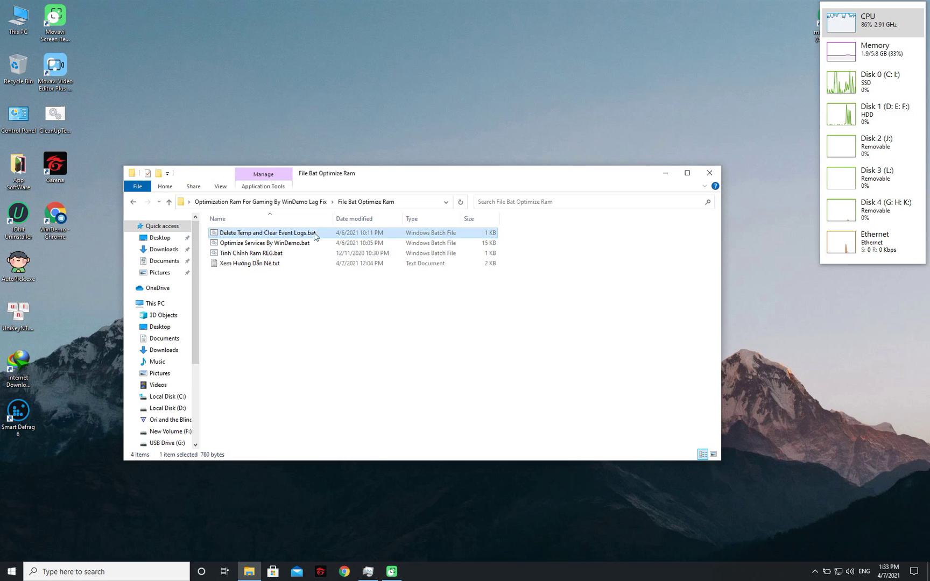
# Read Xem Hướng Dẫn Nè.txt for Windows compatibility, the backup advice and each batch file's purpose, and close it.
pyautogui.doubleClick(281, 264)
pyautogui.moveTo(194, 108); pyautogui.dragTo(496, 109)
pyautogui.click(383, 123)
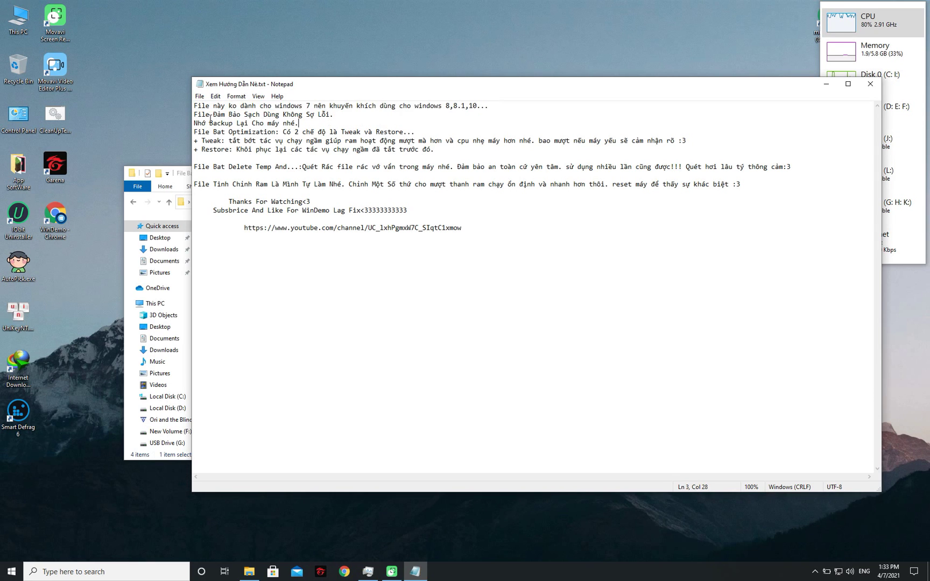
pyautogui.moveTo(197, 115); pyautogui.dragTo(295, 113)
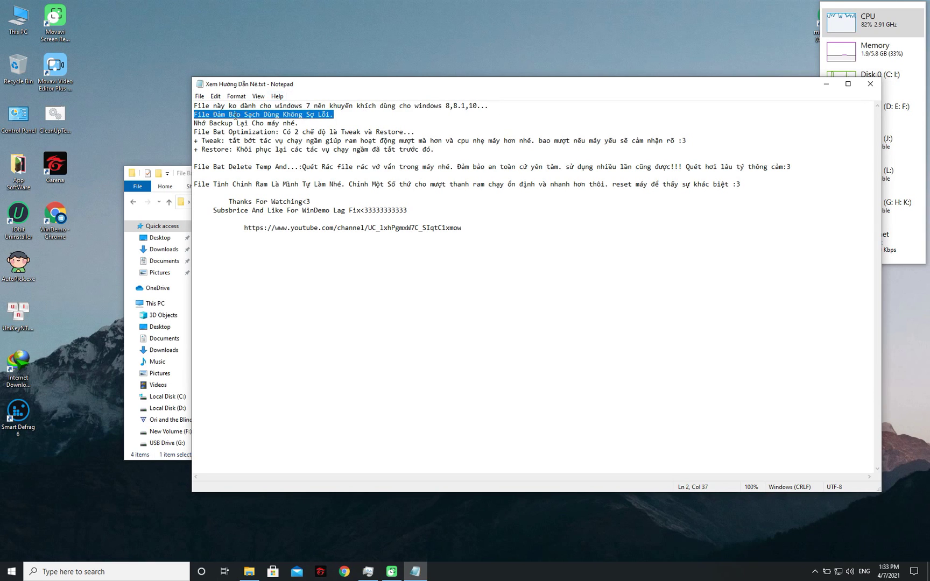
pyautogui.moveTo(198, 124); pyautogui.dragTo(300, 123)
pyautogui.click(269, 132)
pyautogui.moveTo(196, 134); pyautogui.dragTo(376, 160)
pyautogui.moveTo(442, 156); pyautogui.dragTo(725, 190)
pyautogui.click(729, 204)
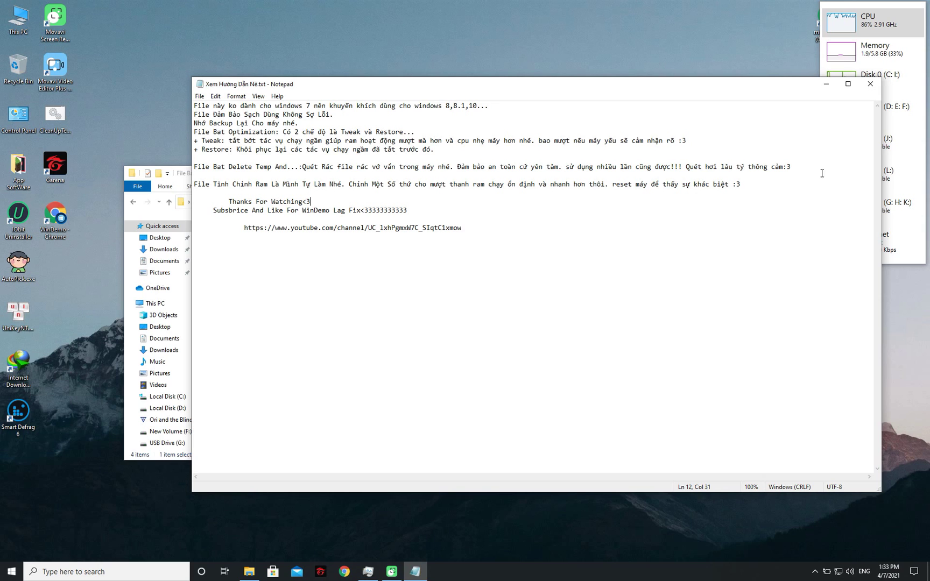
pyautogui.click(871, 84)
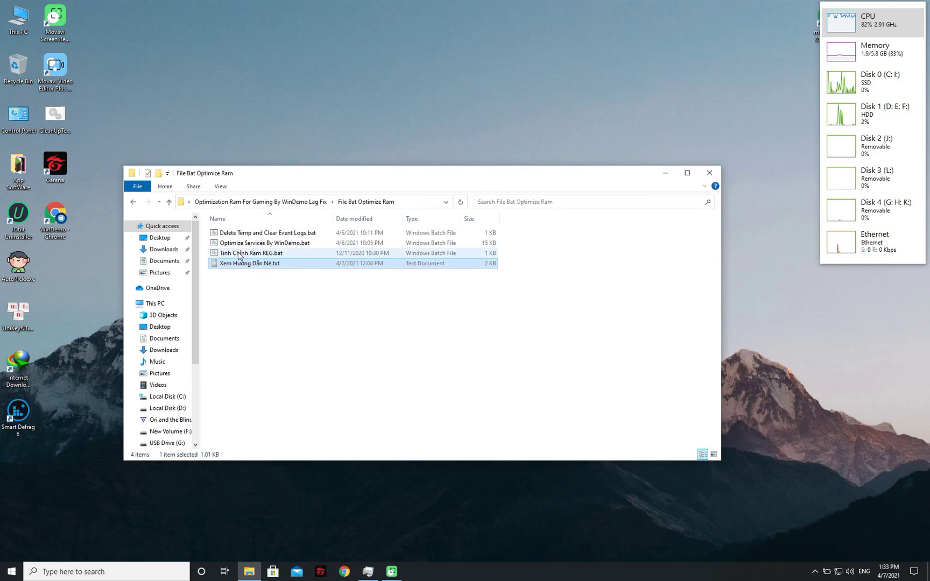
# Run Delete Temp and Clear Event Logs.bat to clear temporary files and event logs.
pyautogui.click(339, 234)
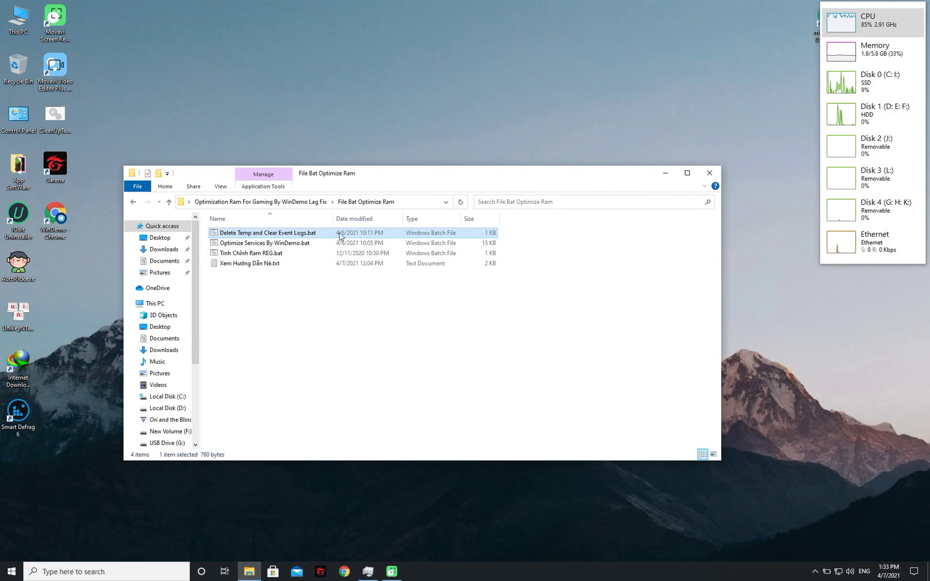
pyautogui.rightClick(272, 235)
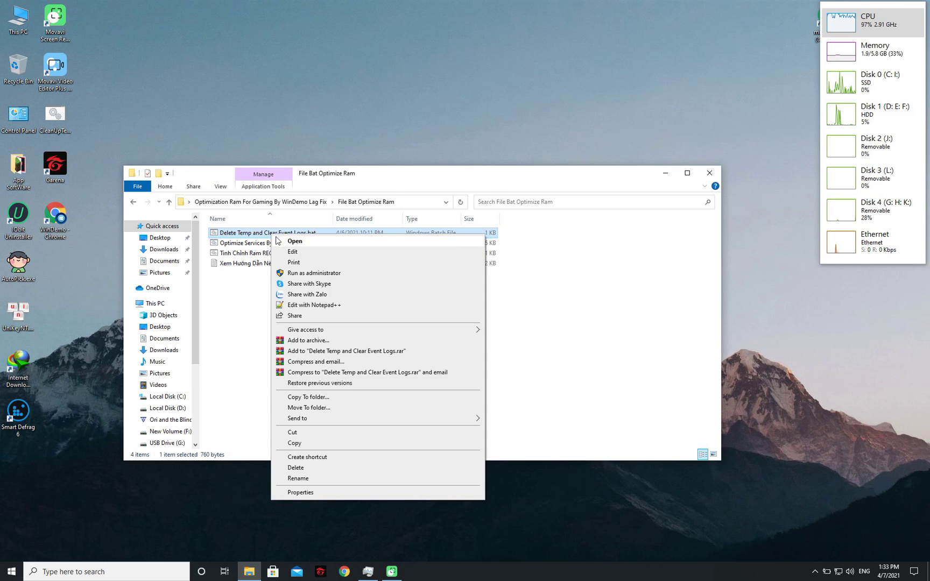
pyautogui.click(313, 244)
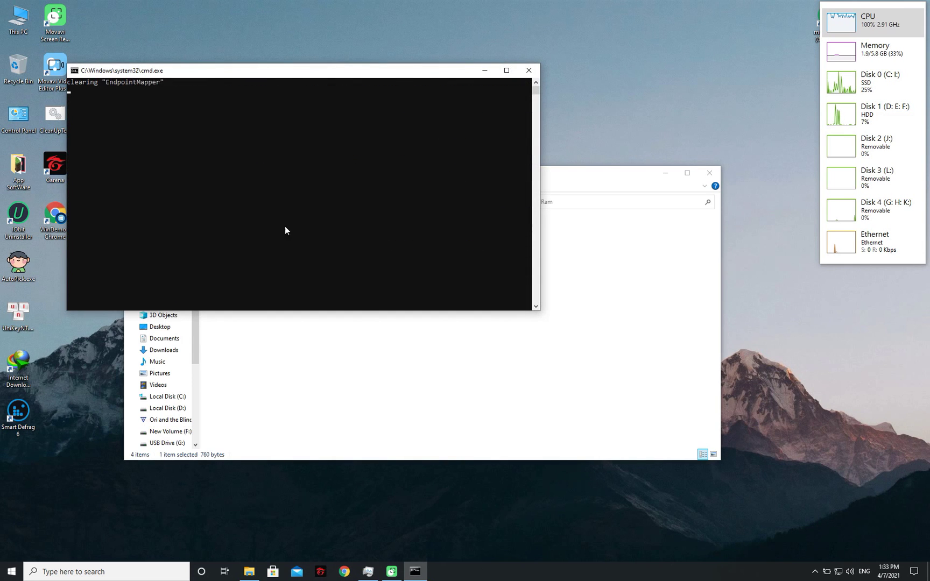
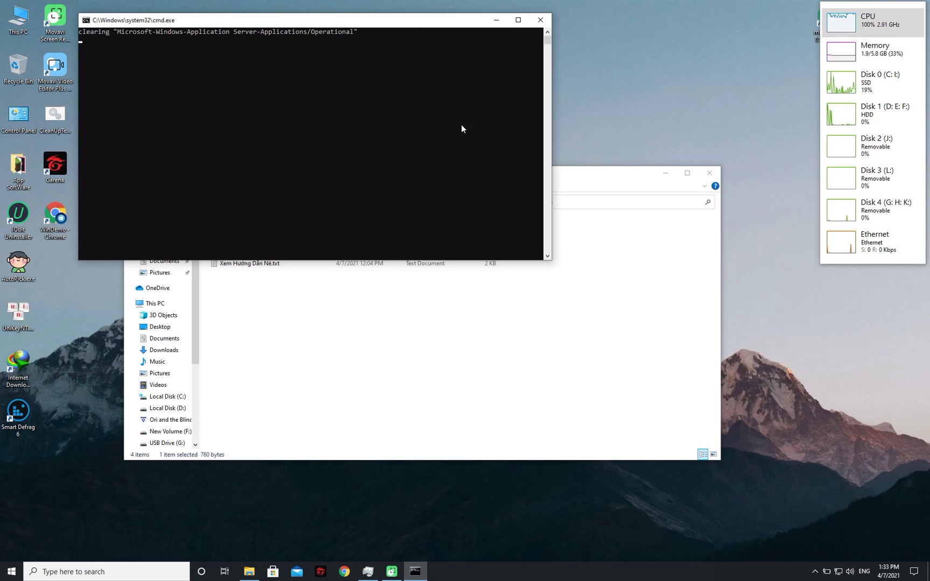
# Reopen Xem Hướng Dẫn Nè.txt, read the note on how long the Delete Temp batch file takes to scan, and close it.
pyautogui.click(299, 326)
pyautogui.doubleClick(256, 265)
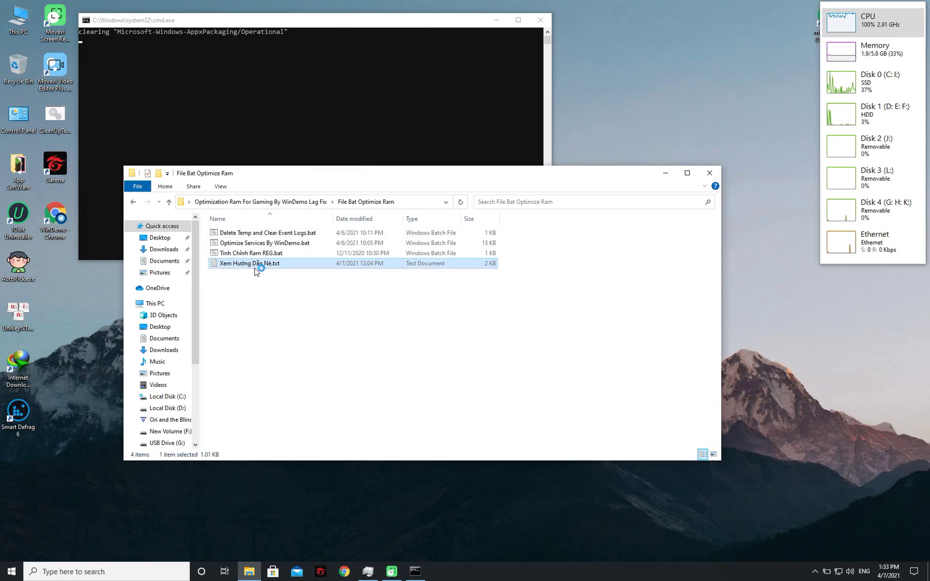
pyautogui.moveTo(271, 97); pyautogui.dragTo(195, 104)
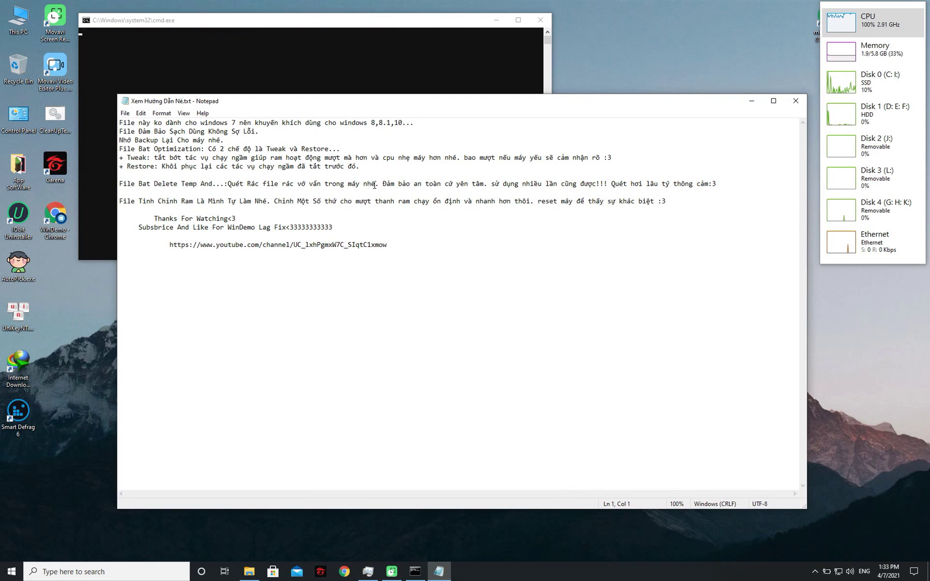
pyautogui.moveTo(611, 185); pyautogui.dragTo(689, 191)
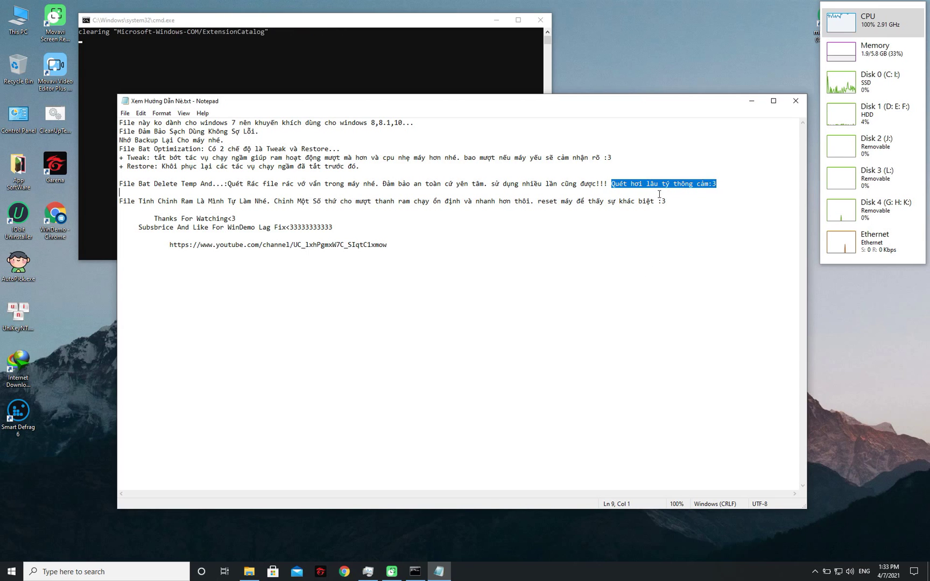
pyautogui.click(667, 182)
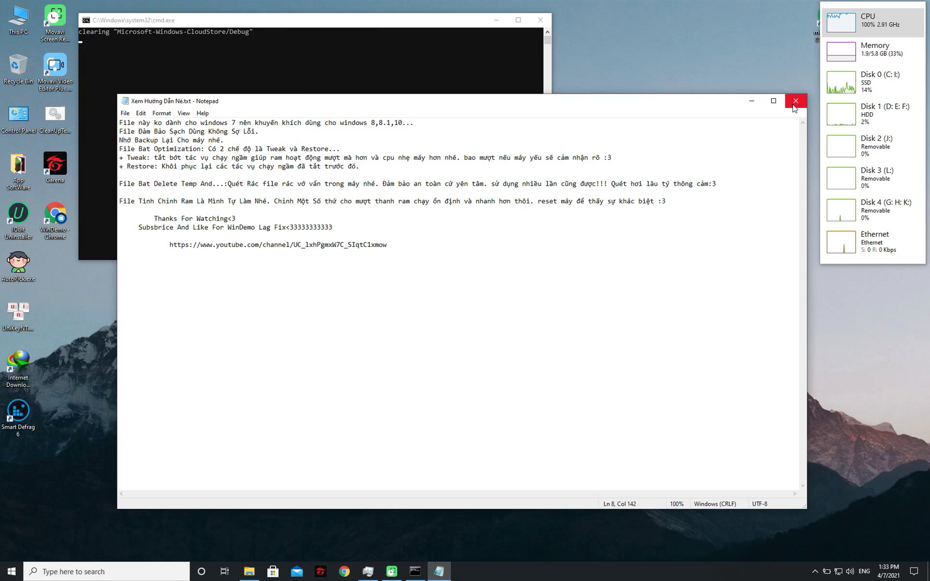
pyautogui.click(794, 103)
pyautogui.rightClick(683, 73)
pyautogui.click(698, 104)
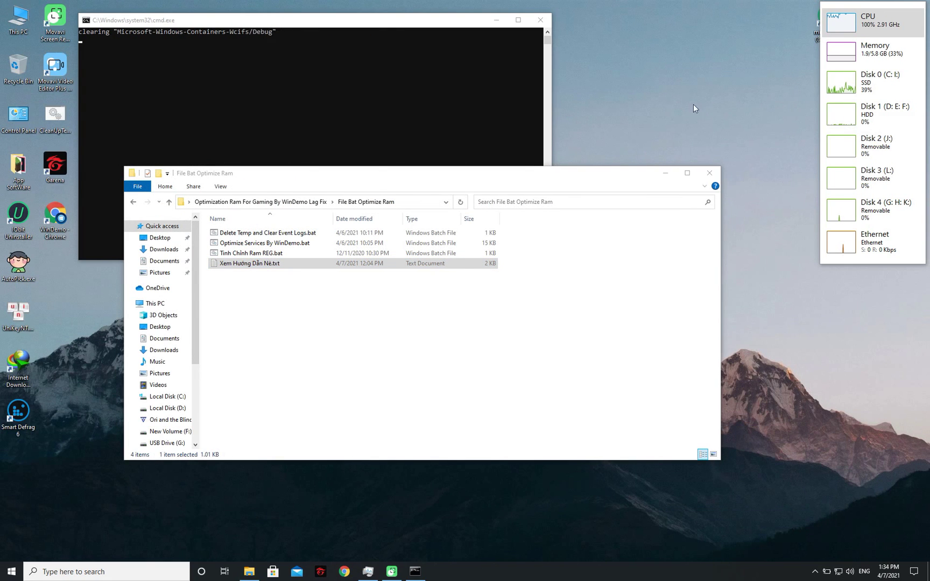
pyautogui.moveTo(170, 21); pyautogui.dragTo(107, 17)
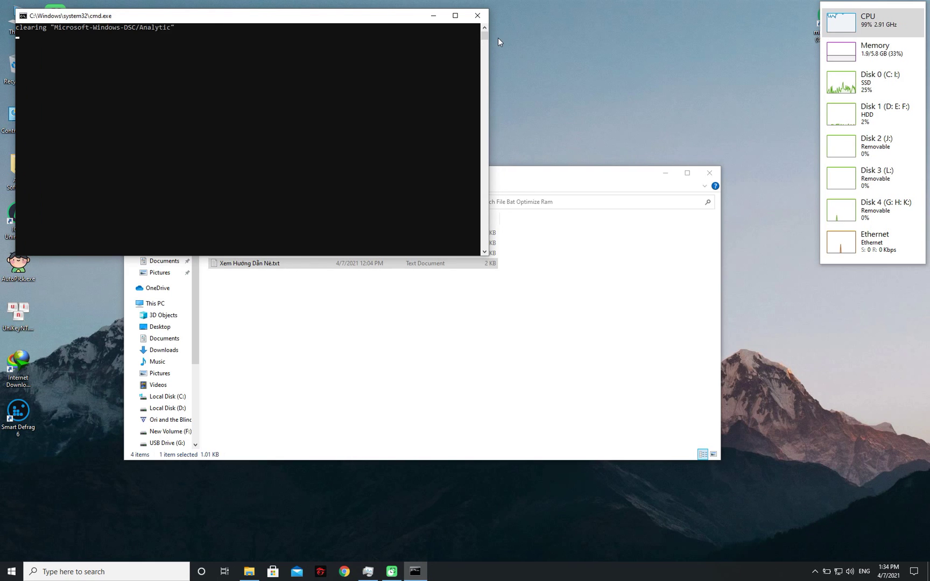
pyautogui.rightClick(542, 50)
pyautogui.click(575, 79)
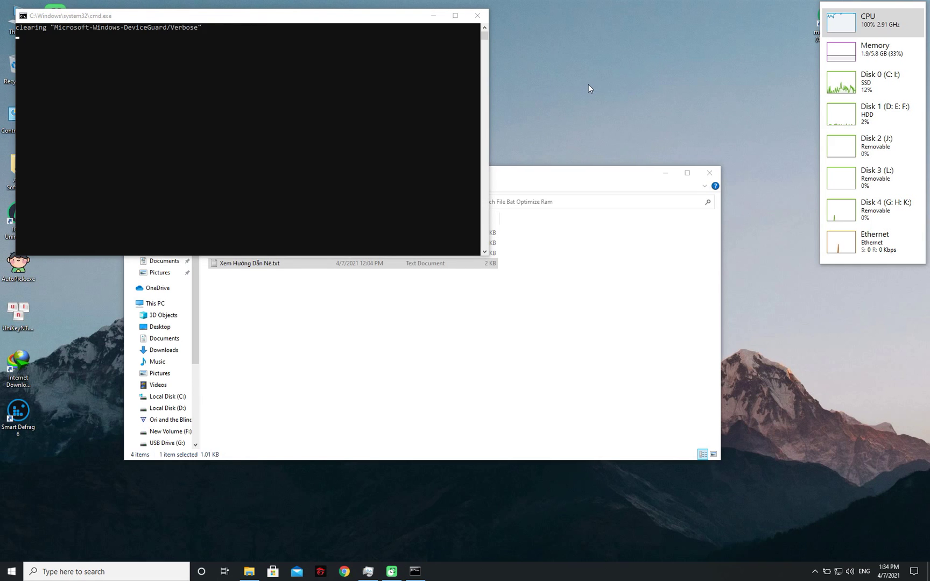
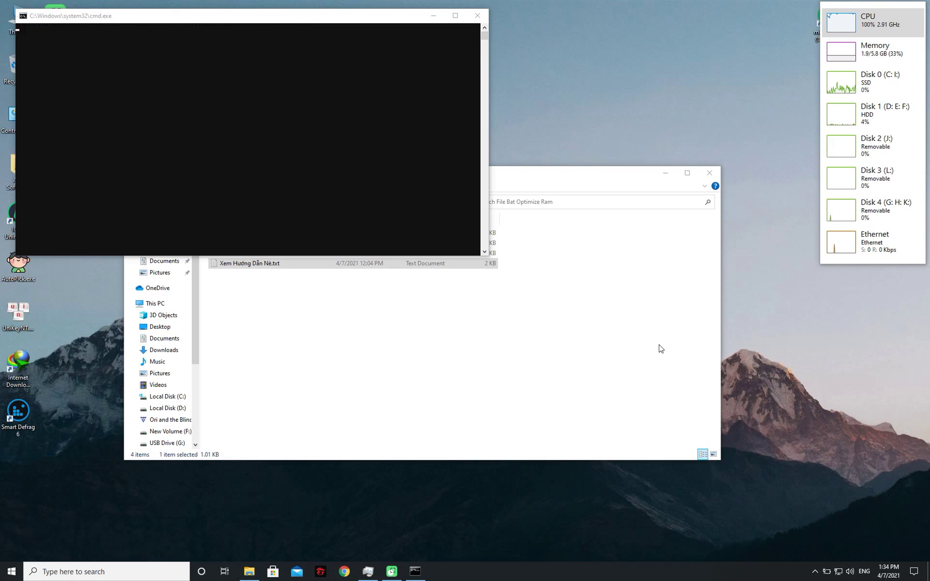
pyautogui.click(512, 330)
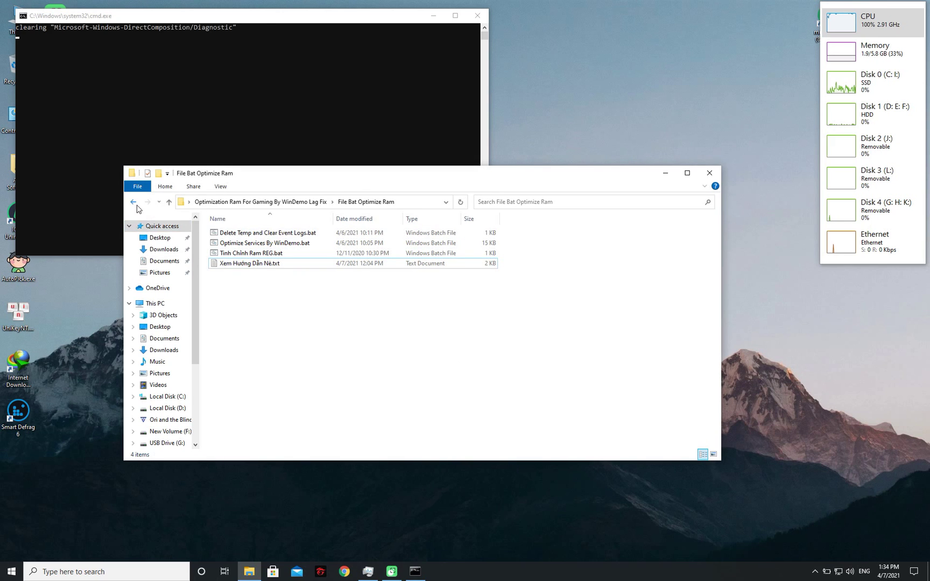
pyautogui.click(92, 22)
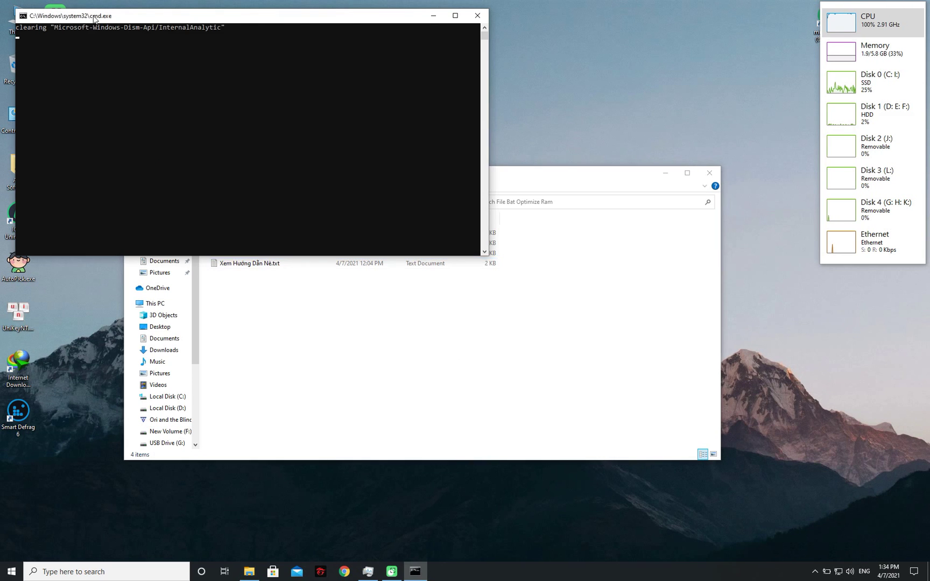
pyautogui.click(432, 17)
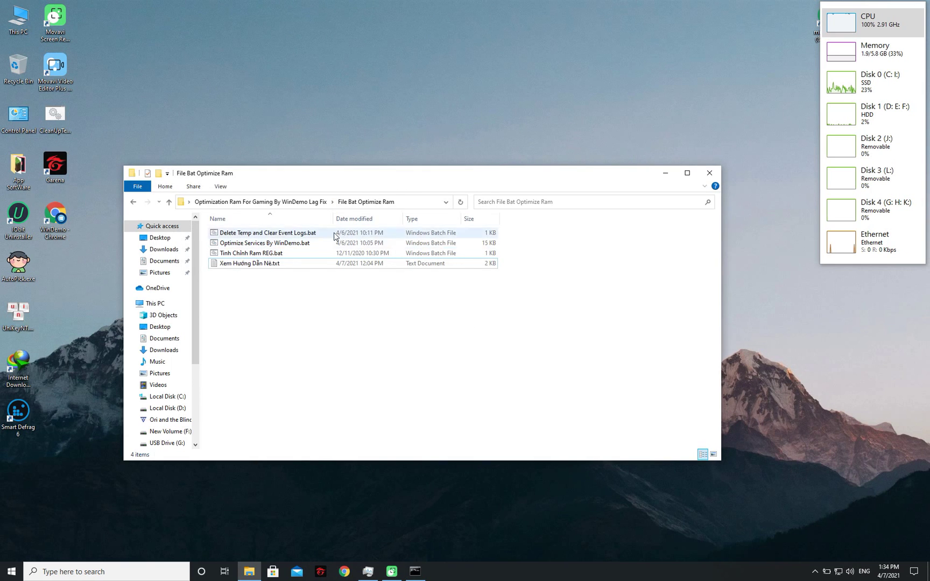
pyautogui.click(314, 235)
pyautogui.click(278, 247)
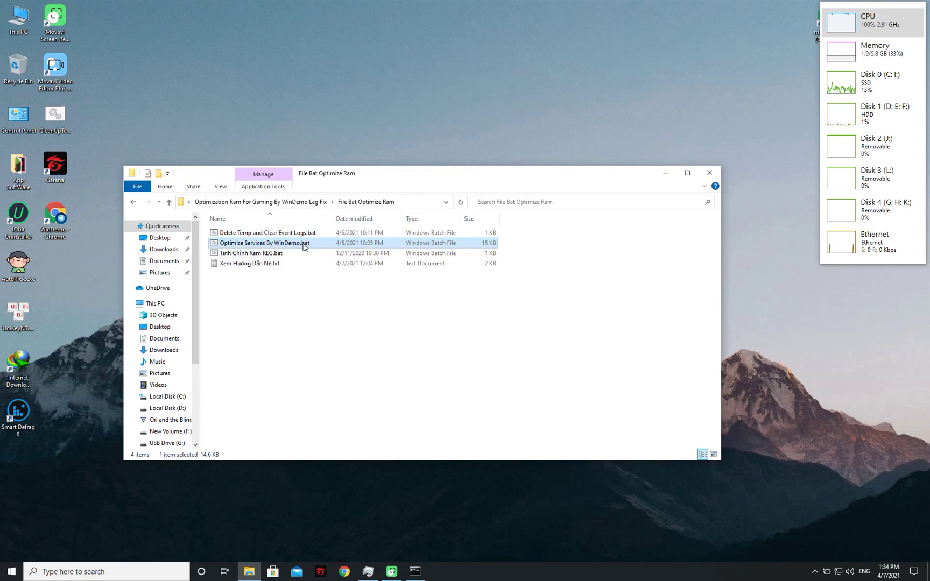
pyautogui.click(415, 572)
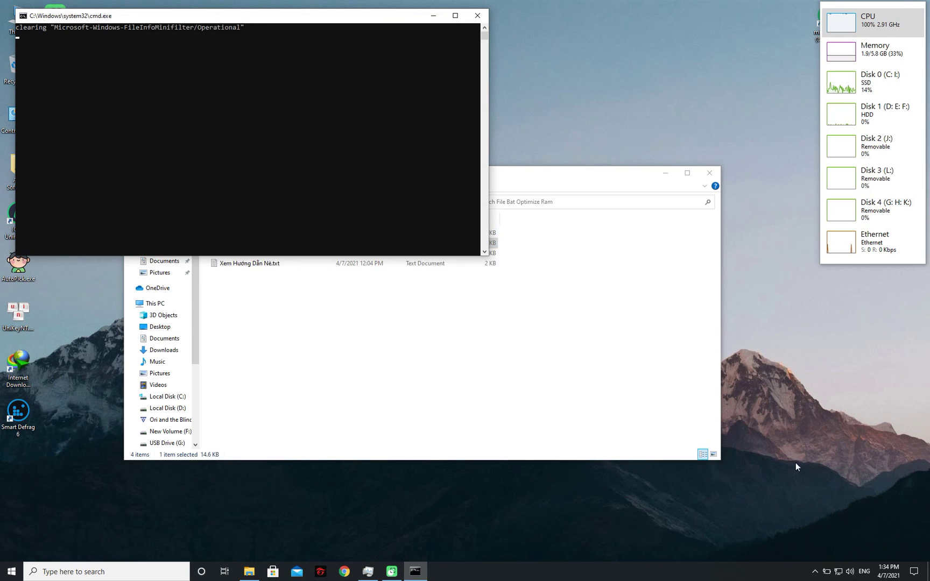
pyautogui.click(873, 550)
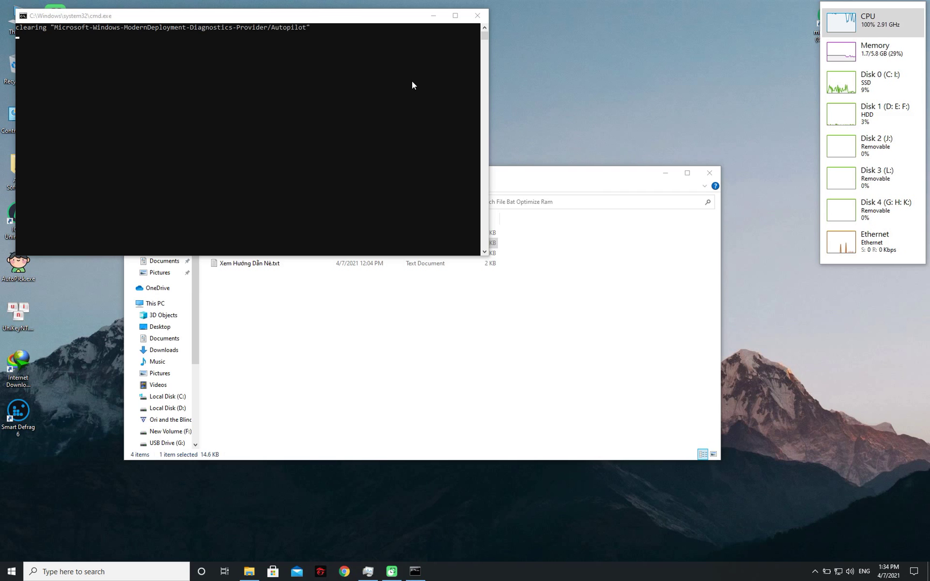
pyautogui.rightClick(319, 6)
pyautogui.click(336, 37)
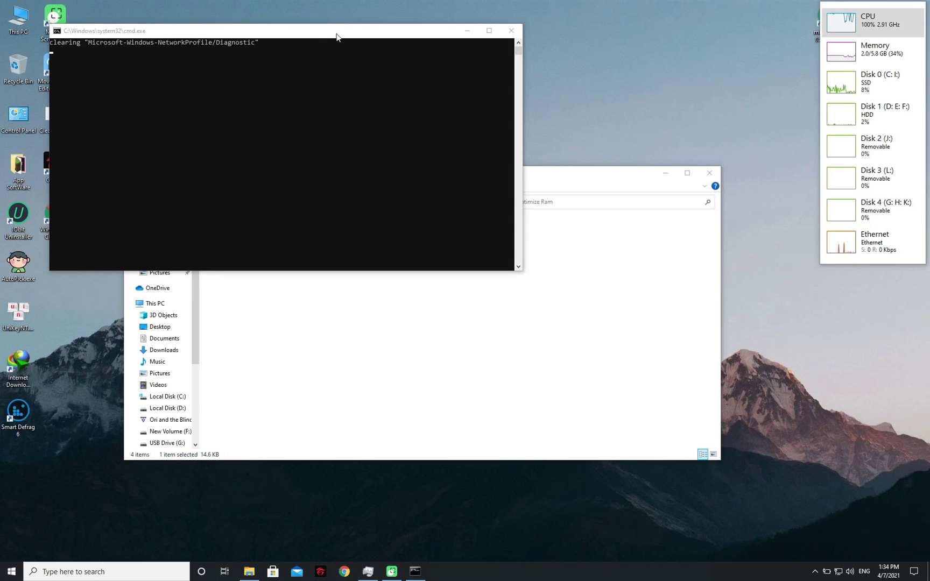
pyautogui.moveTo(266, 33); pyautogui.dragTo(318, 40)
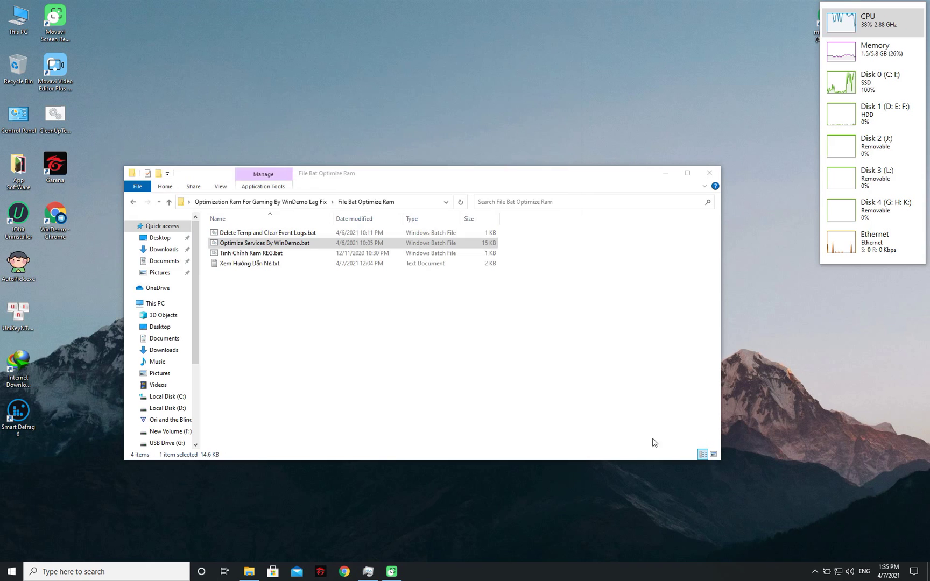
# Run Optimize Services By WinDemo.bat as administrator and choose option 1, Tweak.
pyautogui.click(228, 270)
pyautogui.click(270, 246)
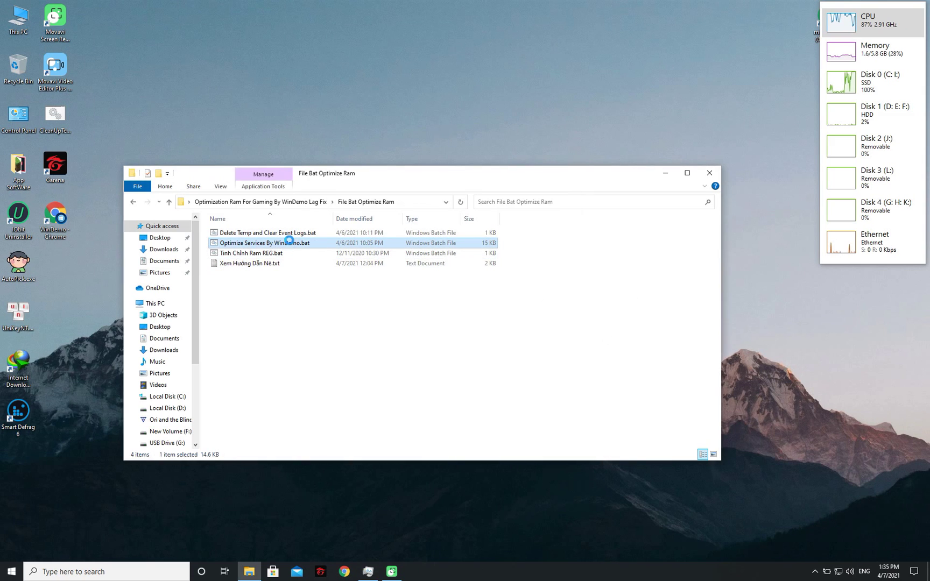
pyautogui.rightClick(289, 242)
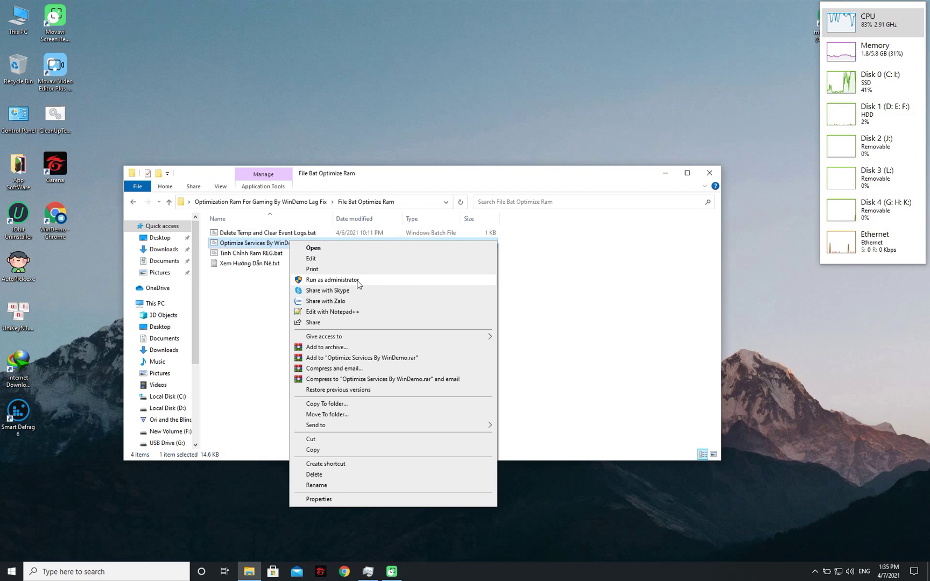
pyautogui.click(339, 282)
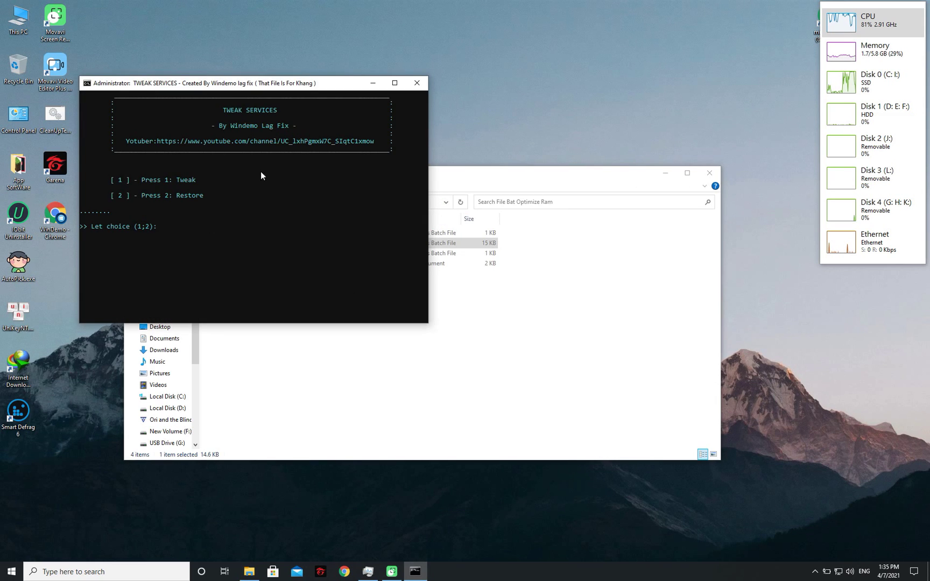
pyautogui.write('1')
pyautogui.press('Return')
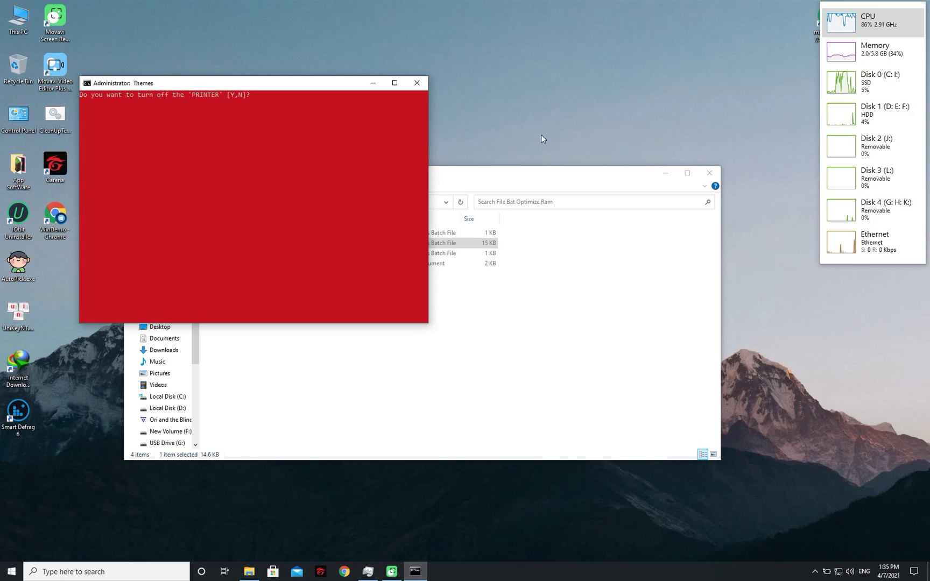
# Answer the script's questions about turning off the printer and Windows Defender, and answer y to turn off Update.
pyautogui.moveTo(195, 96); pyautogui.dragTo(217, 96)
pyautogui.click(260, 101)
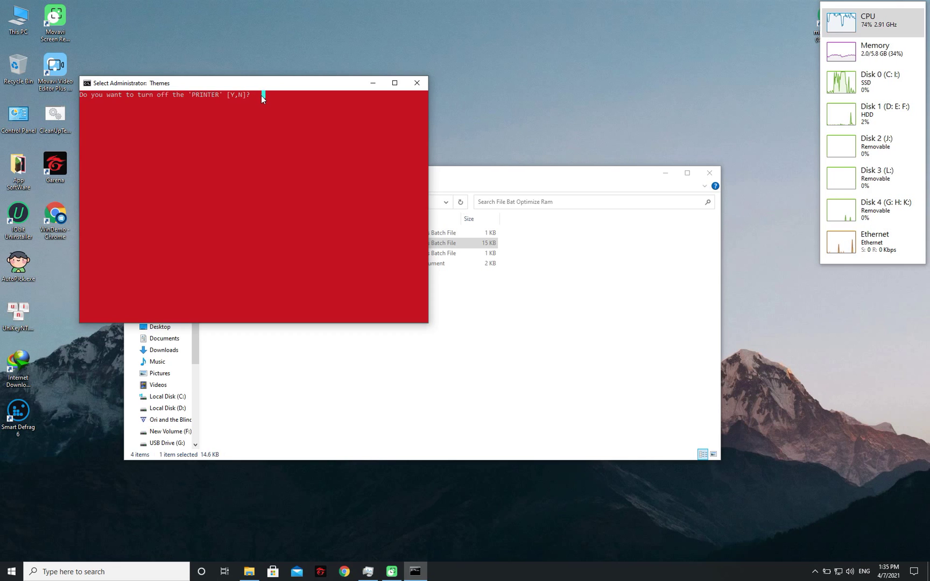
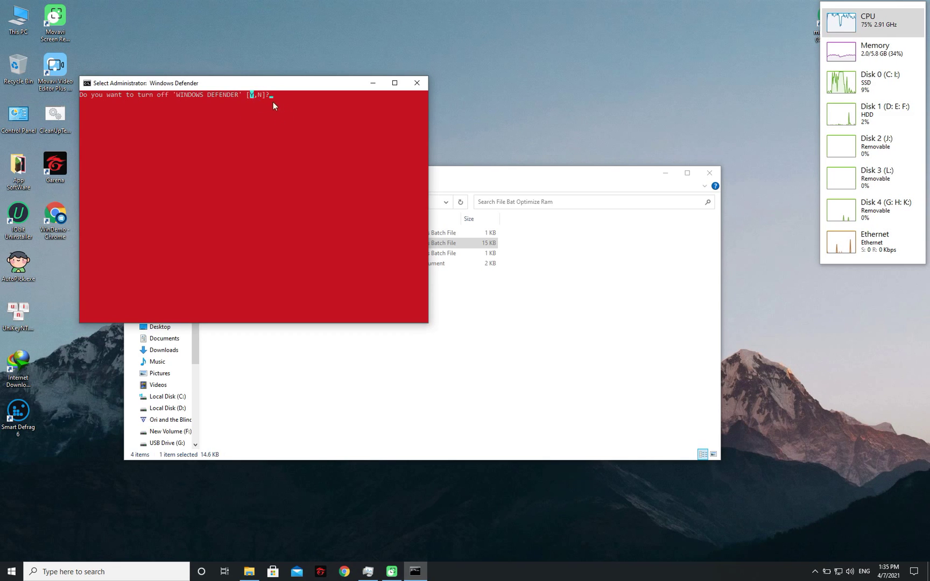
pyautogui.click(274, 95)
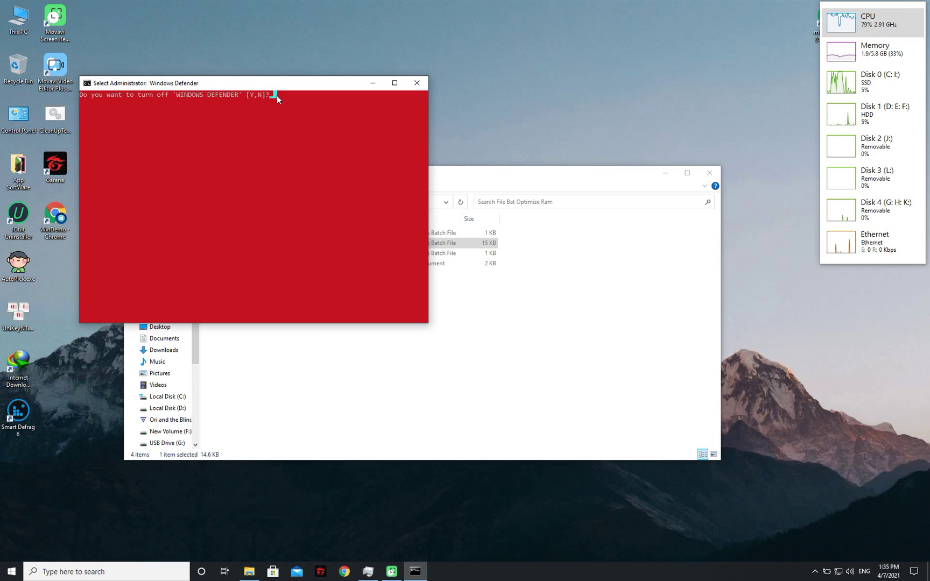
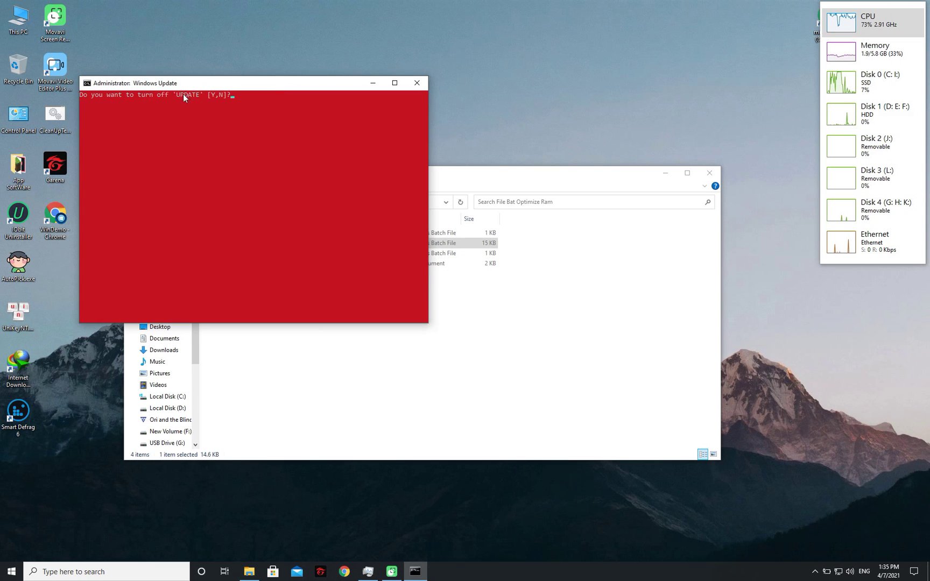
pyautogui.write('y')
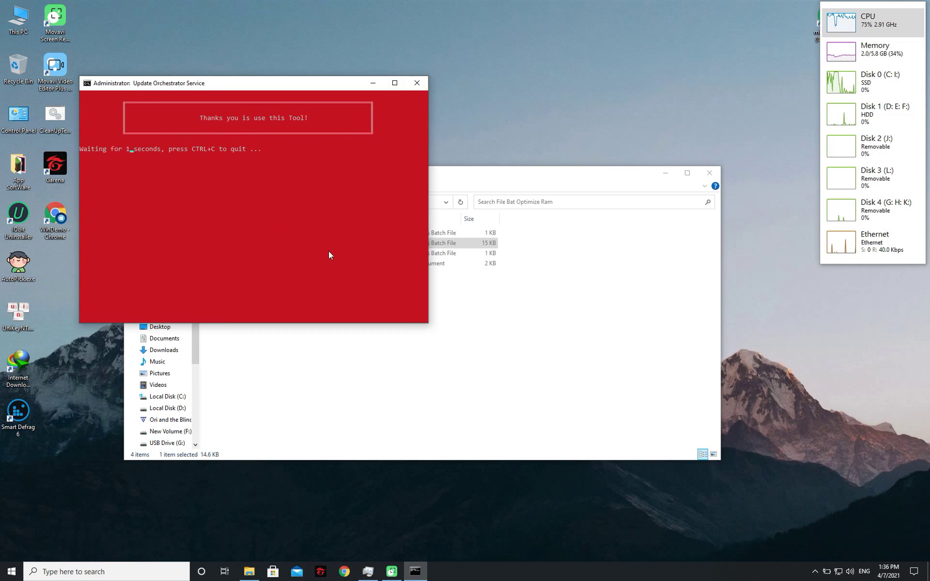
# Run Tinh Chỉnh Ram REG.bat as administrator.
pyautogui.click(249, 254)
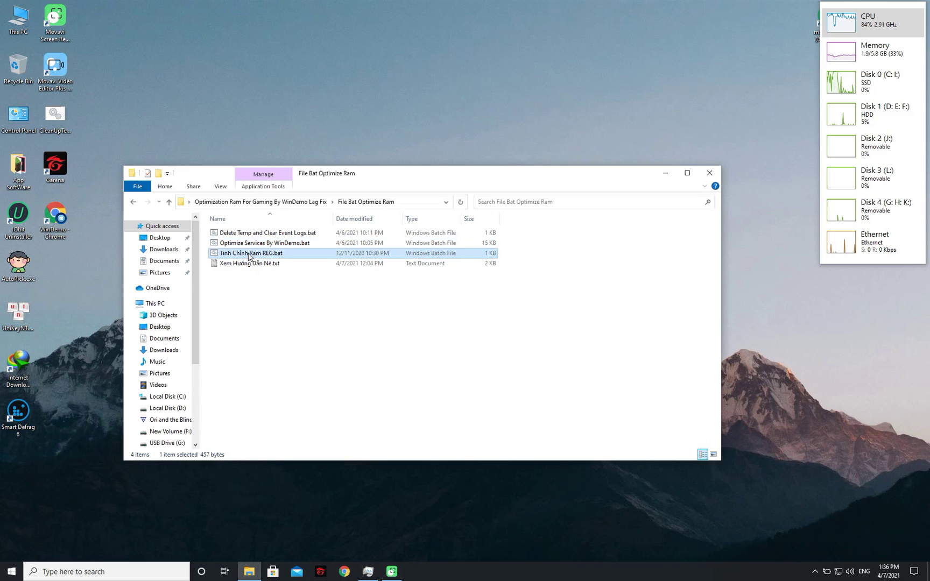
pyautogui.rightClick(267, 252)
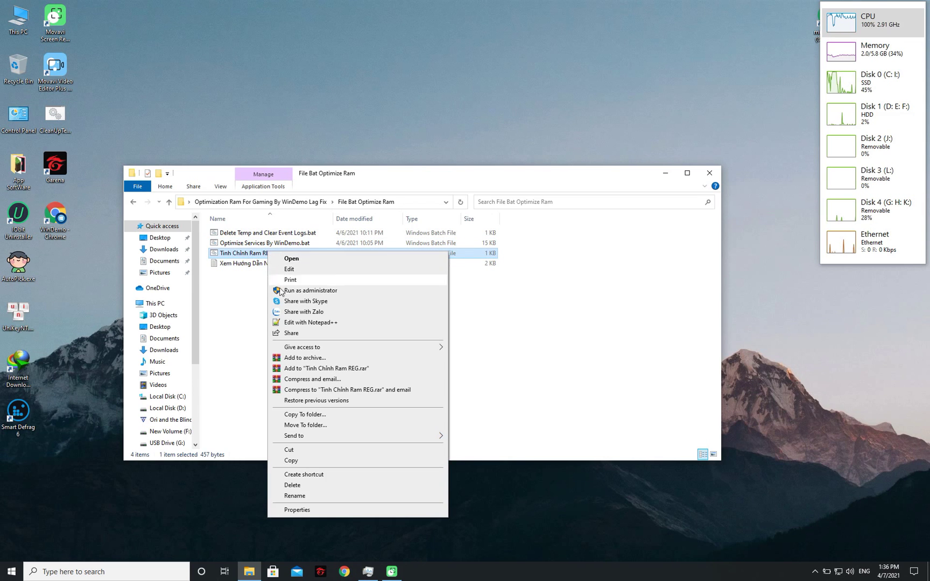
pyautogui.click(329, 291)
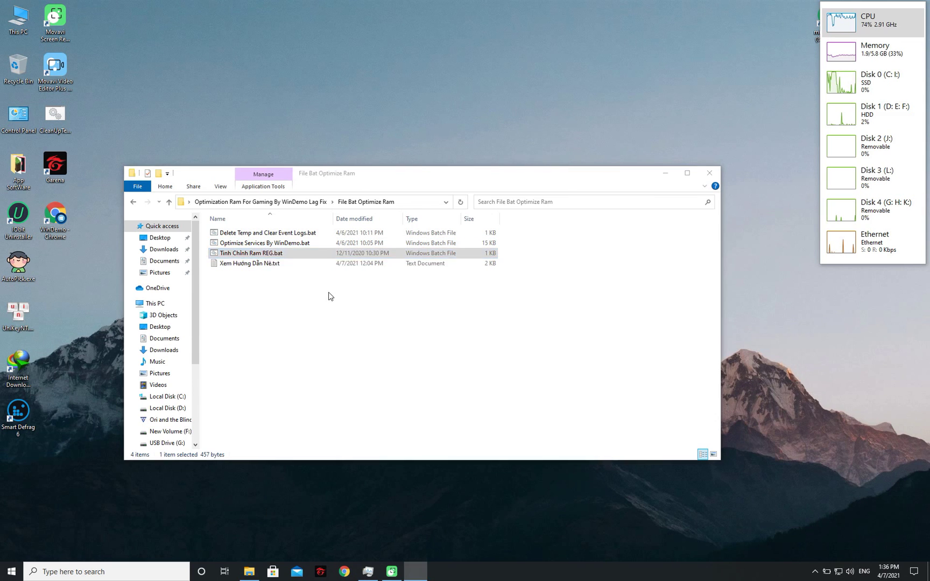
# Go to the pack's Optimize Registry folder and merge Advanced DWM Optimizations.reg into the registry.
pyautogui.click(133, 202)
pyautogui.doubleClick(258, 266)
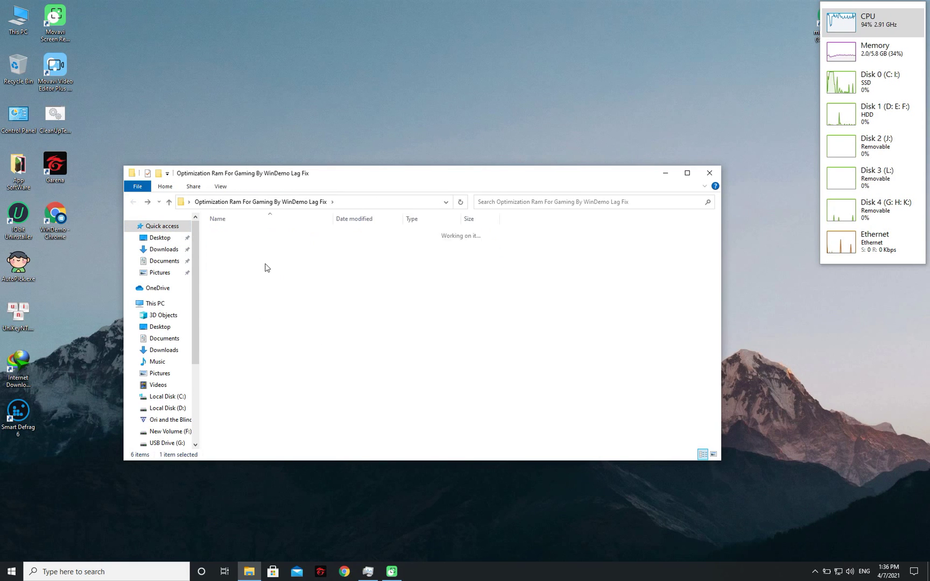
pyautogui.moveTo(246, 311); pyautogui.dragTo(331, 228)
pyautogui.click(308, 308)
pyautogui.click(259, 243)
pyautogui.doubleClick(259, 243)
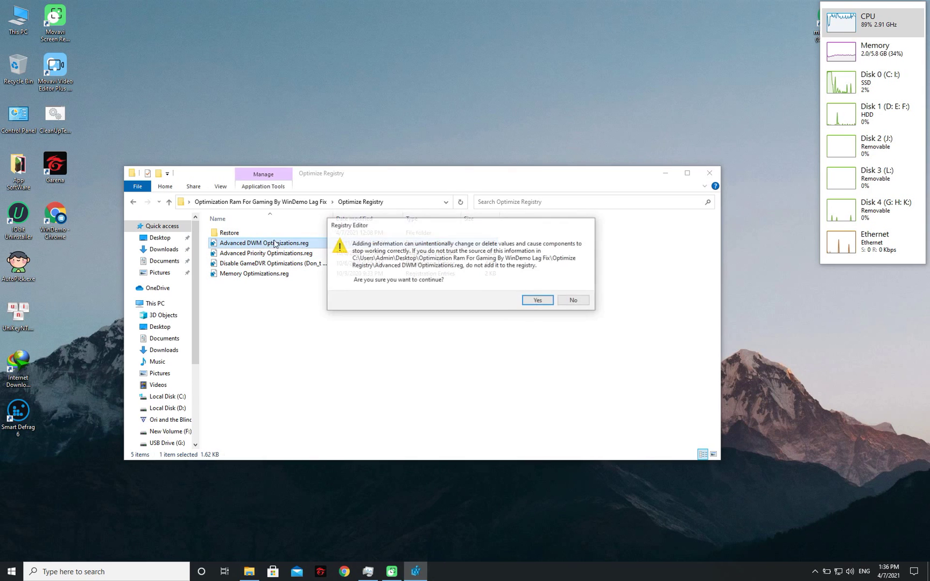
pyautogui.click(535, 297)
pyautogui.click(572, 289)
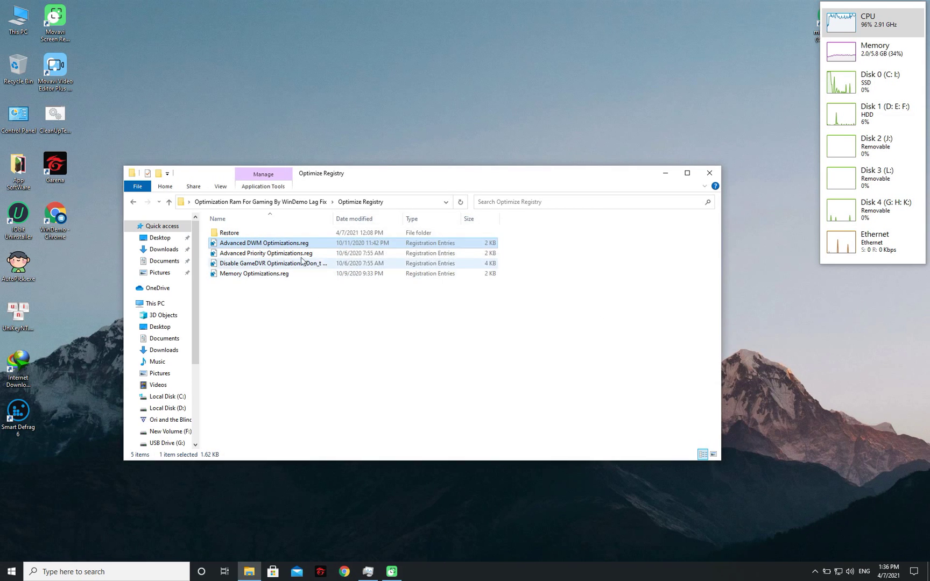
# Merge Advanced Priority Optimizations.reg and the Disable GameDVR Optimizations registry file into the registry.
pyautogui.doubleClick(280, 254)
pyautogui.click(528, 301)
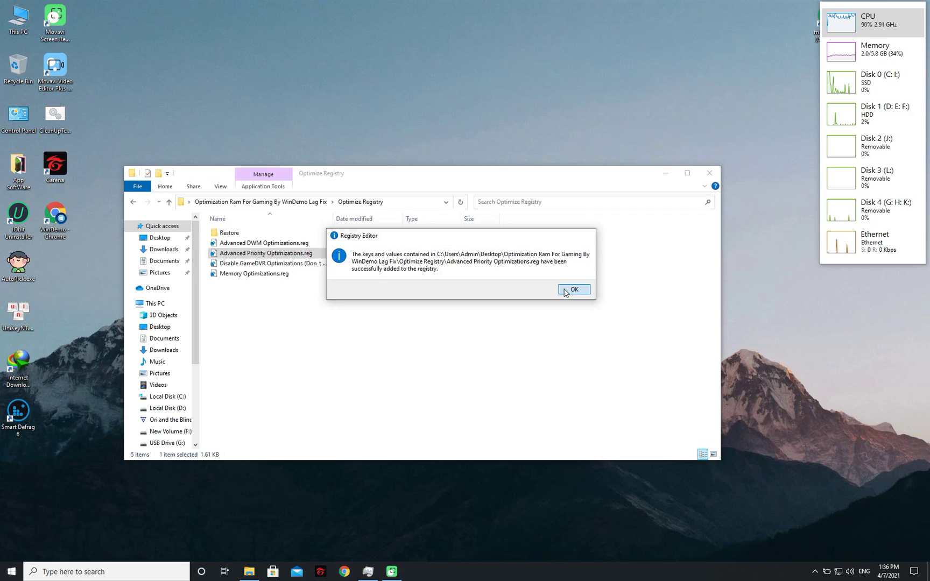
pyautogui.click(566, 289)
pyautogui.doubleClick(286, 263)
pyautogui.click(530, 305)
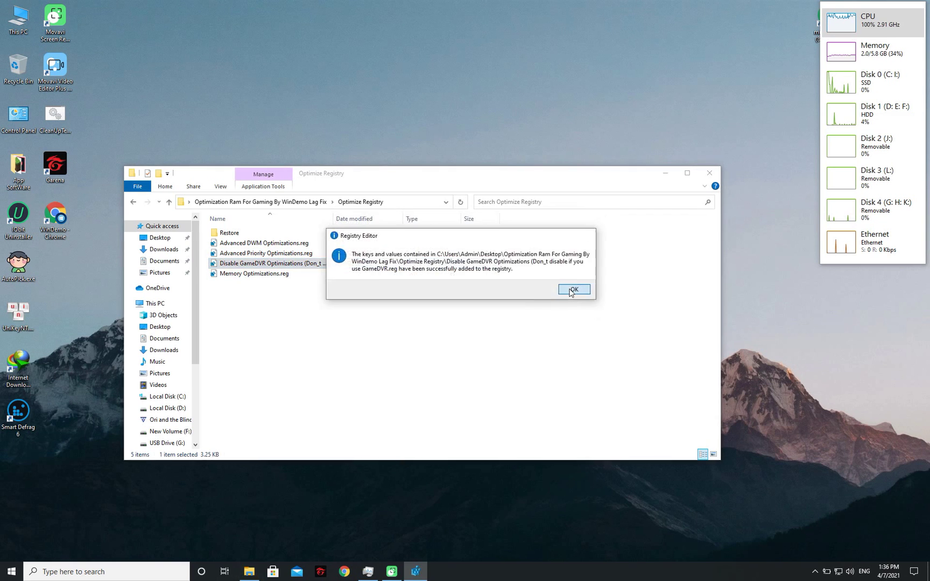
pyautogui.click(571, 289)
# Merge Memory Optimizations.reg into the registry.
pyautogui.doubleClick(310, 275)
pyautogui.click(531, 303)
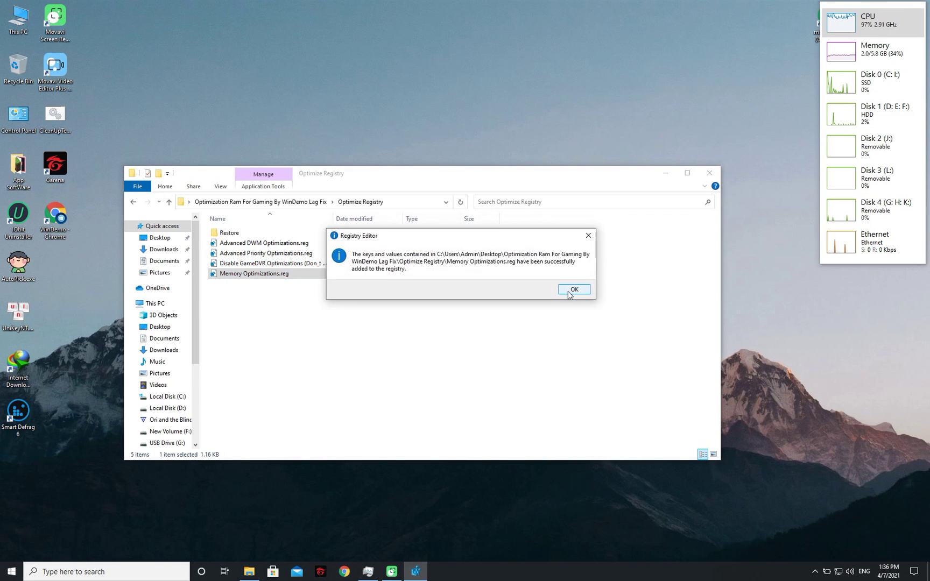
pyautogui.click(572, 289)
# Go to the pack's Setup Memreduct-3.3.5 folder and launch memreduct-3.3.5-setup.exe.
pyautogui.press('BackSpace')
pyautogui.click(240, 274)
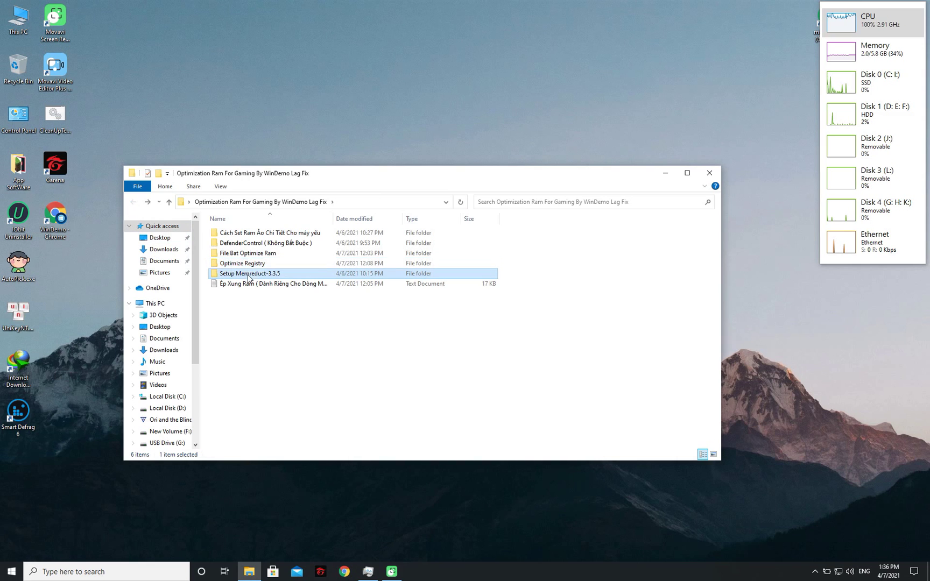
pyautogui.doubleClick(259, 274)
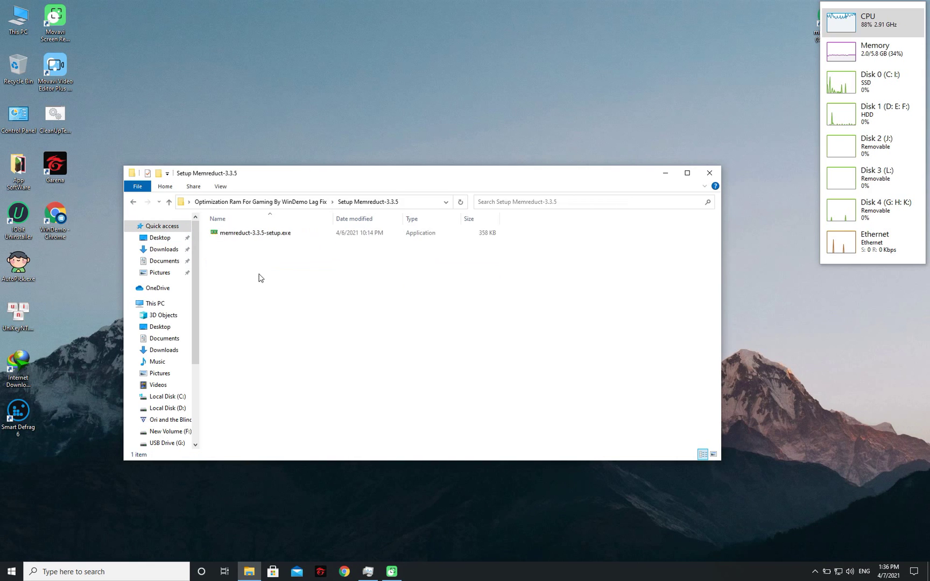
pyautogui.doubleClick(253, 233)
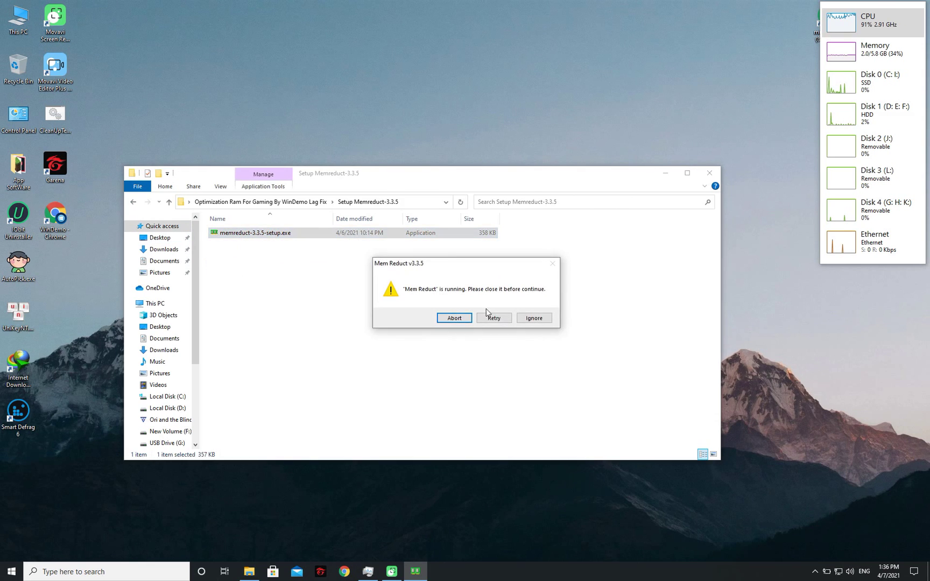
# Install Mem Reduct while ignoring the running instance, accept the license and keep the desktop and start menu shortcuts, then launch it.
pyautogui.click(534, 318)
pyautogui.click(526, 365)
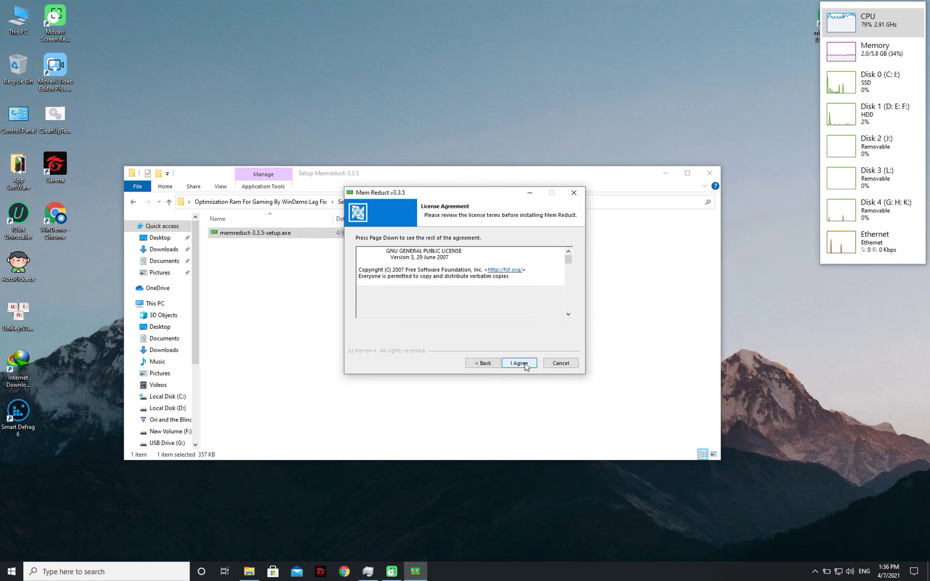
pyautogui.click(523, 364)
pyautogui.click(521, 364)
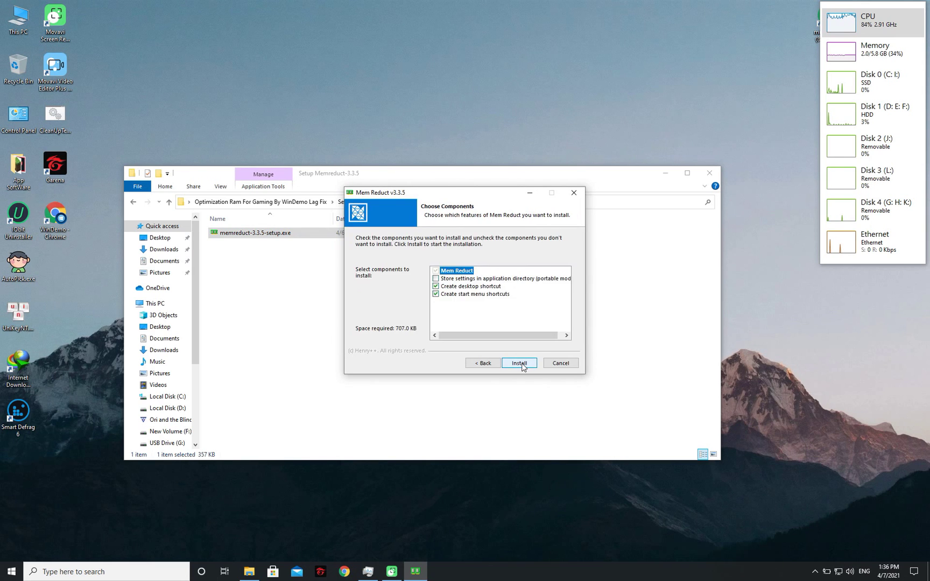
pyautogui.click(521, 365)
pyautogui.click(521, 364)
pyautogui.click(522, 365)
# Bring up Mem Reduct's memory cleaning settings and configure automatic cleaning above 80% usage and every 30 minutes.
pyautogui.moveTo(21, 7); pyautogui.dragTo(327, 165)
pyautogui.click(335, 175)
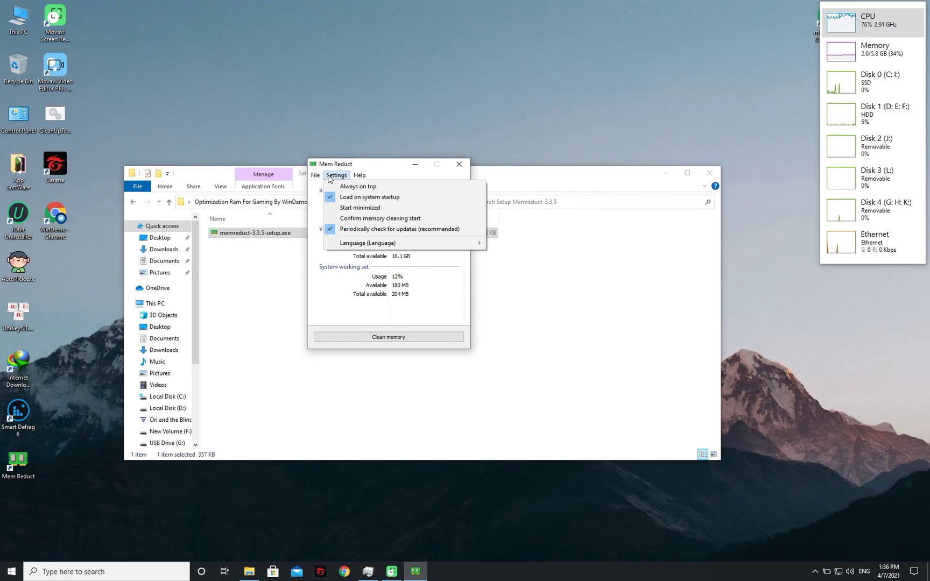
pyautogui.click(336, 187)
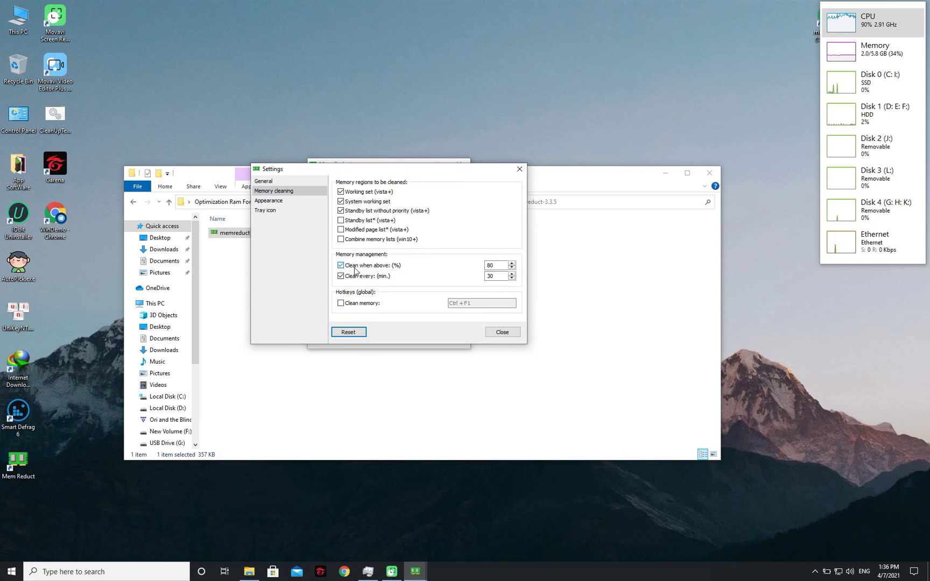
pyautogui.doubleClick(490, 276)
pyautogui.moveTo(492, 278); pyautogui.dragTo(470, 280)
pyautogui.doubleClick(494, 266)
pyautogui.click(358, 266)
pyautogui.click(354, 276)
# Review the Appearance and Tray icon settings, and enable Start minimized and Confirm memory cleaning start in the general settings.
pyautogui.click(312, 201)
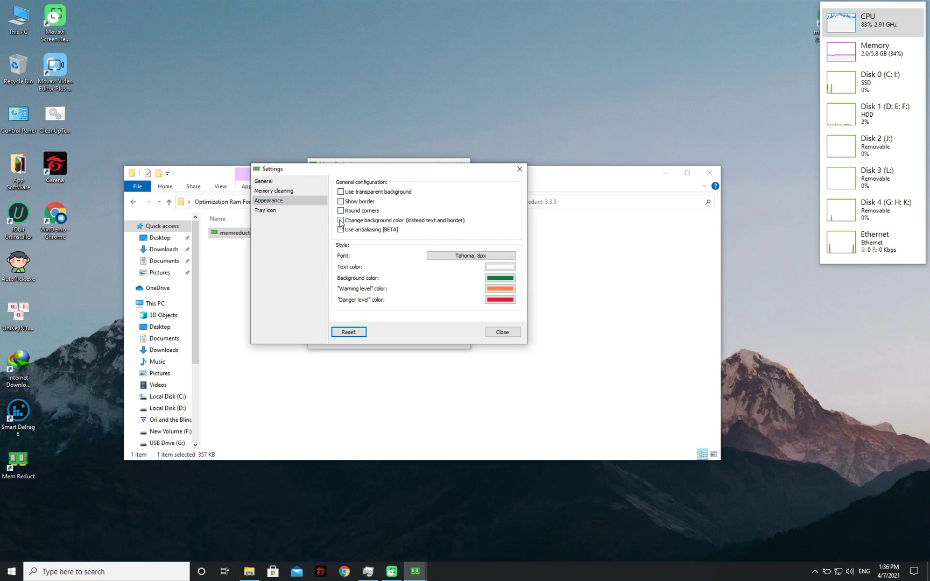
pyautogui.click(283, 213)
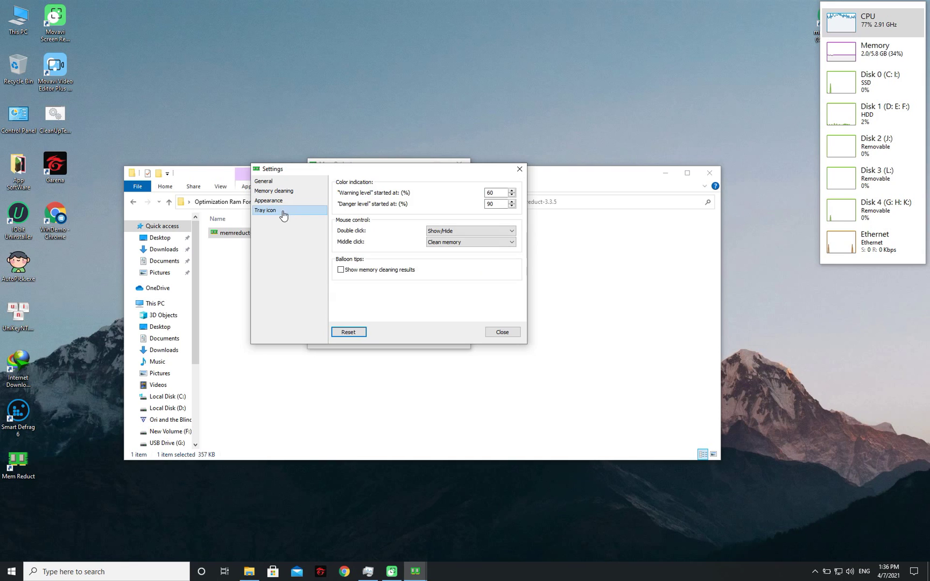
pyautogui.click(364, 271)
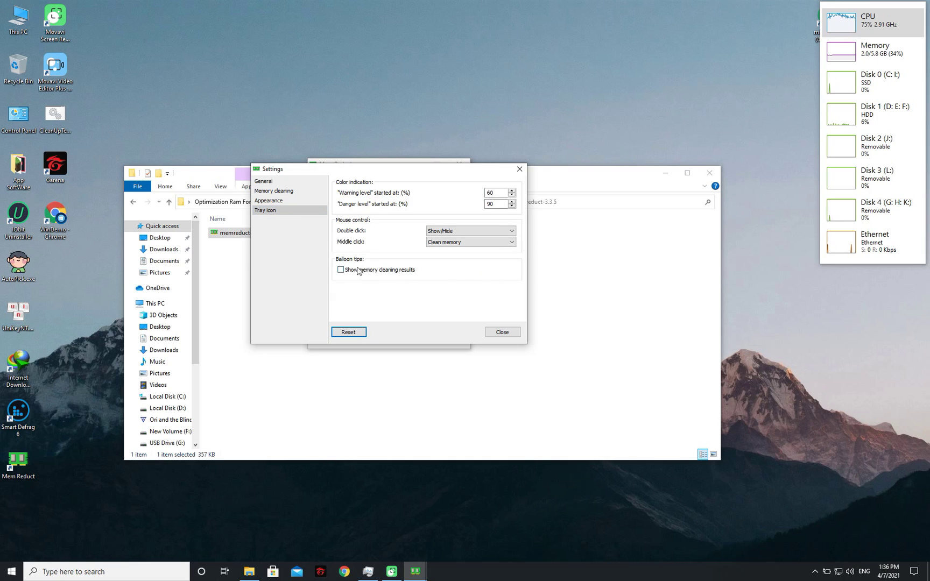
pyautogui.click(294, 183)
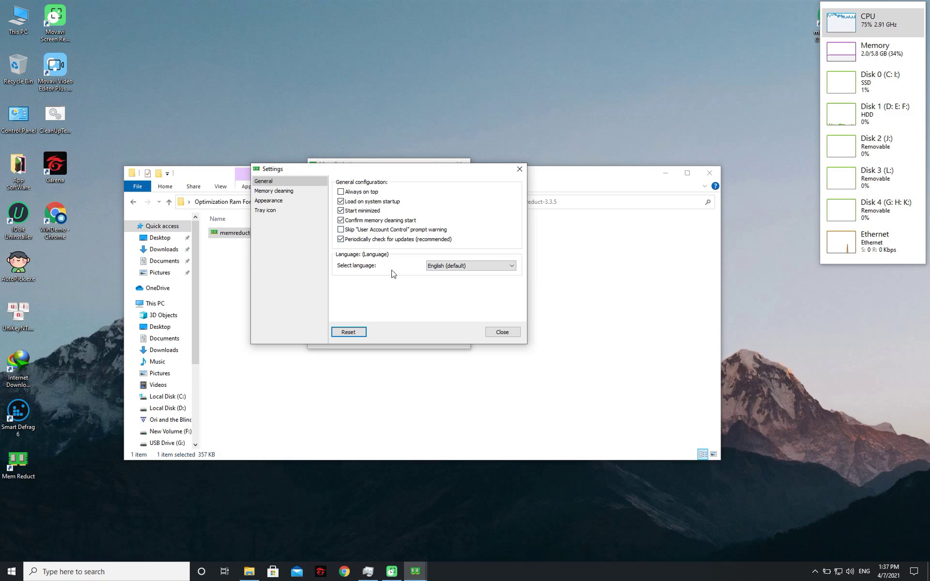
pyautogui.click(500, 331)
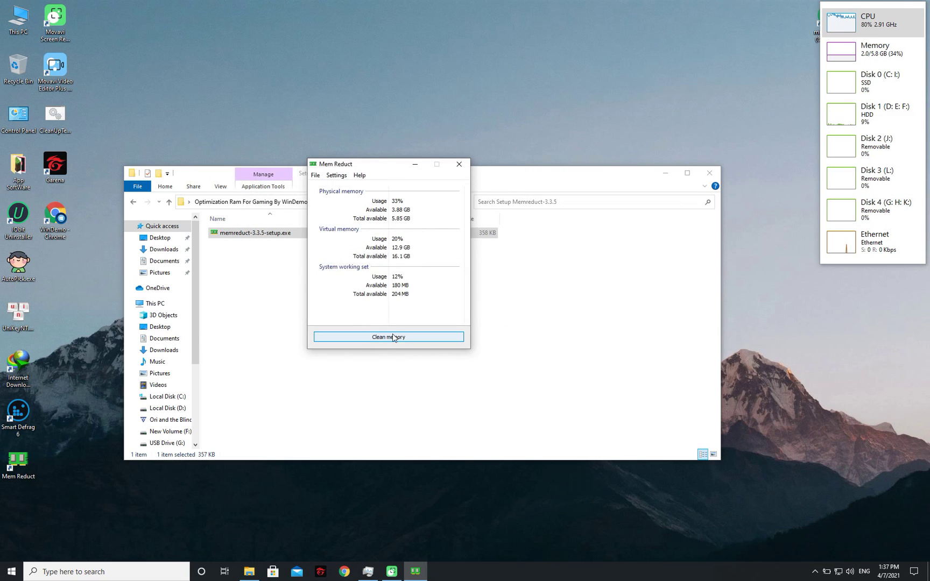
# Clean the memory with Mem Reduct, setting the confirmation to not ask again, and close its window.
pyautogui.click(375, 337)
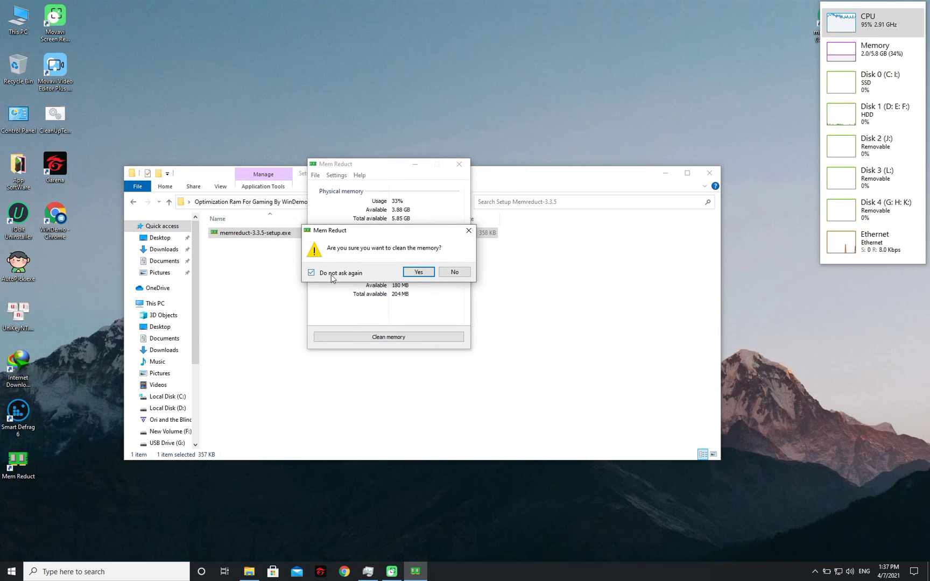
pyautogui.click(419, 273)
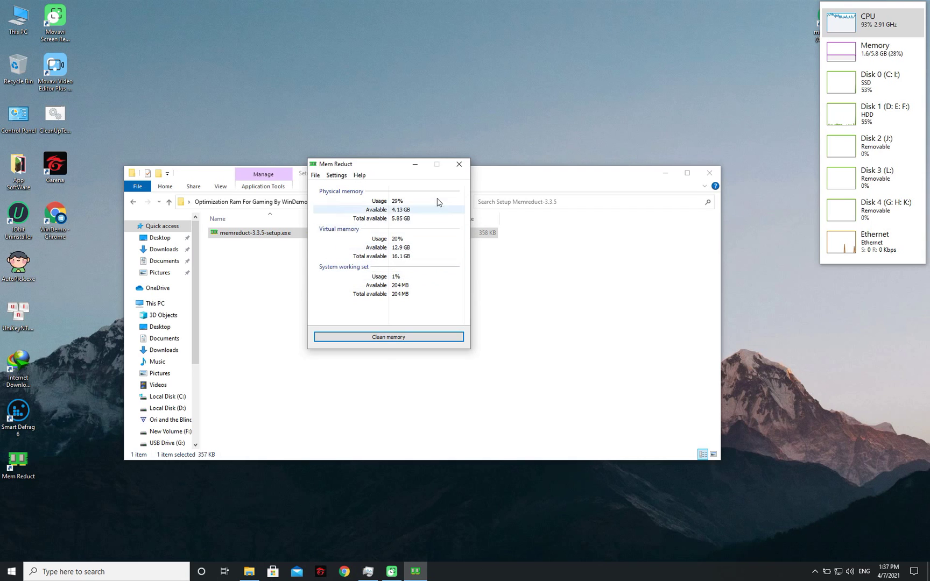
pyautogui.click(463, 166)
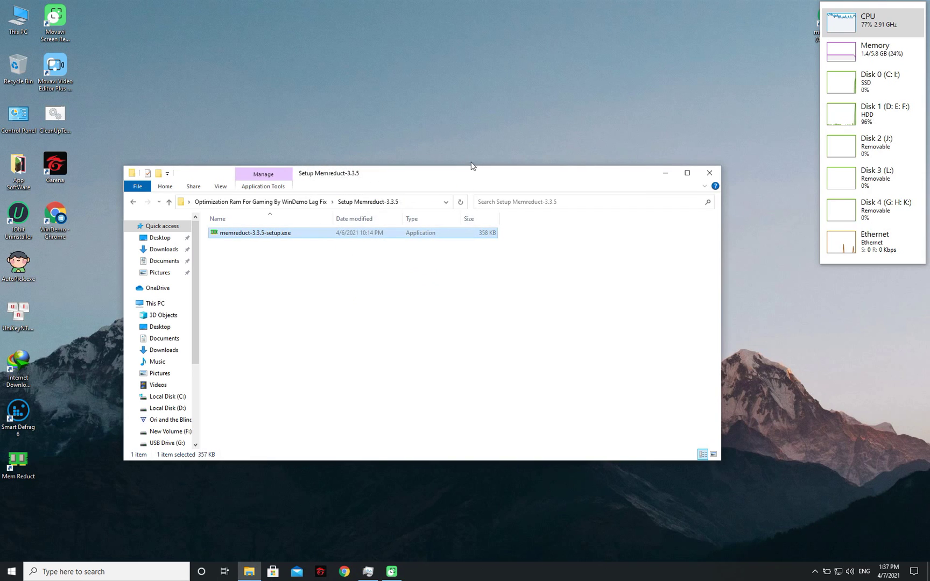
# Select Memory in Task Manager and leave the summary view to examine the memory usage graph.
pyautogui.click(845, 22)
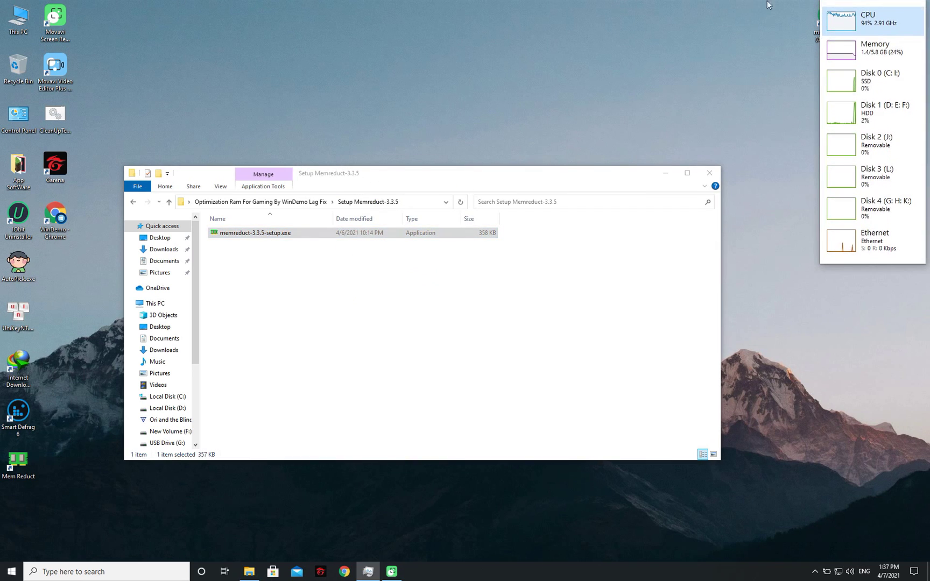
pyautogui.click(872, 59)
pyautogui.rightClick(869, 7)
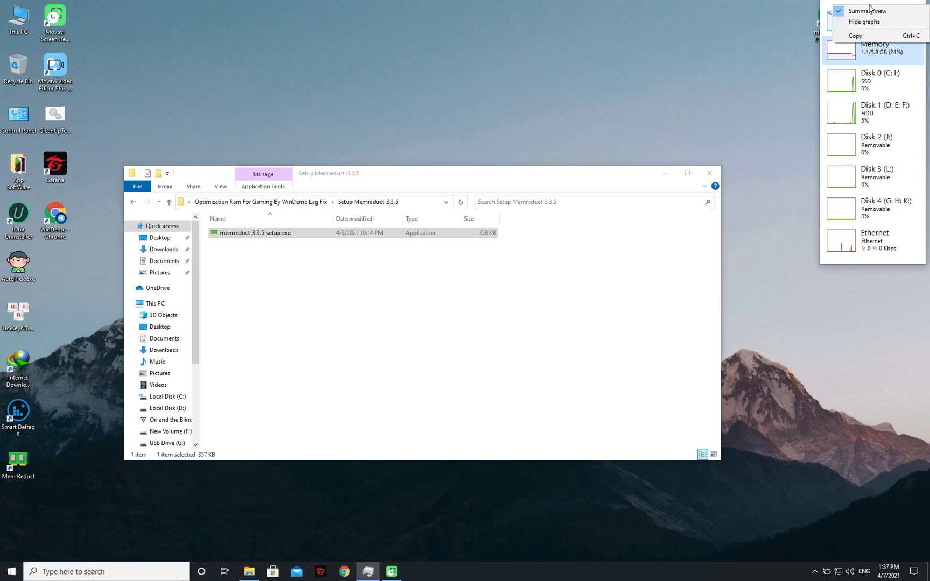
pyautogui.click(872, 11)
pyautogui.moveTo(872, 11); pyautogui.dragTo(236, 36)
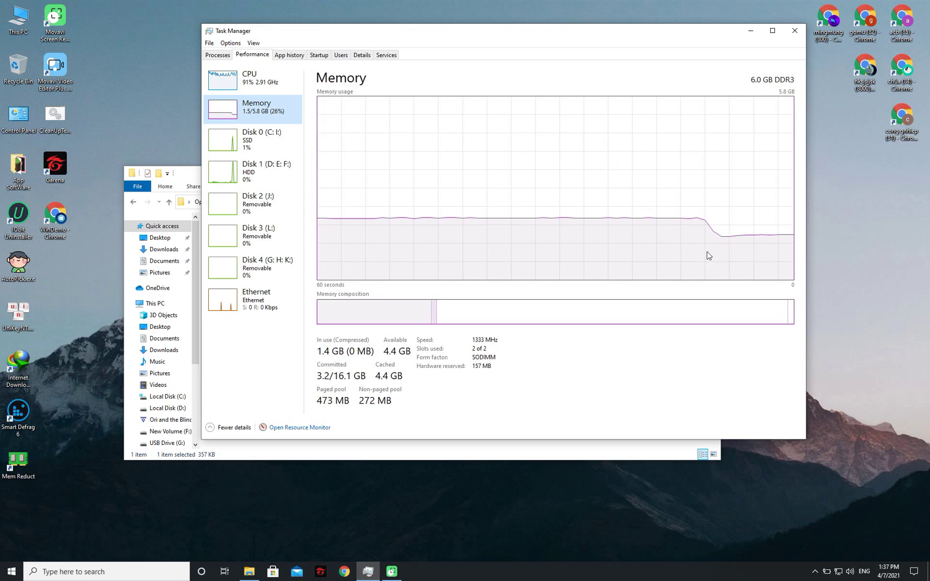
# Close Task Manager and the optimization pack's folder window.
pyautogui.click(794, 32)
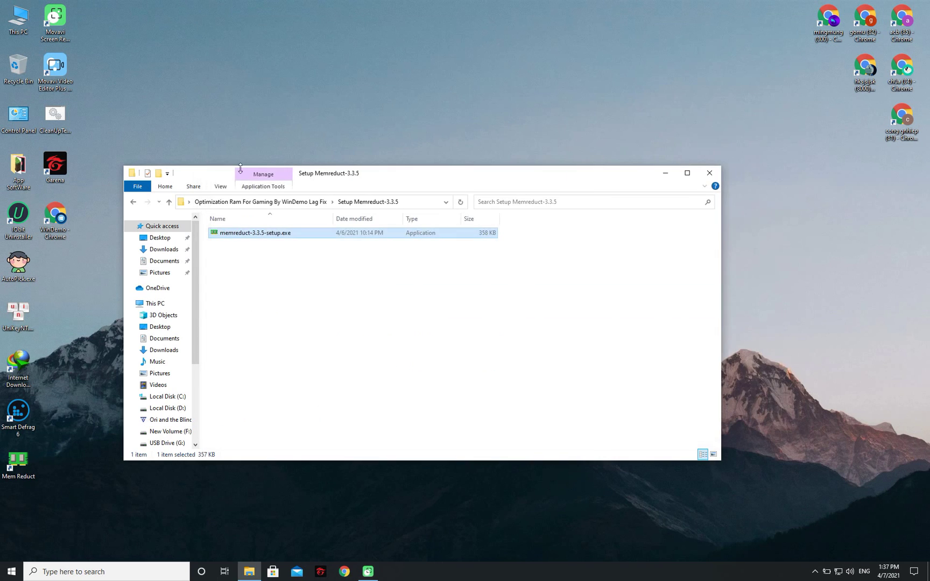
pyautogui.click(135, 203)
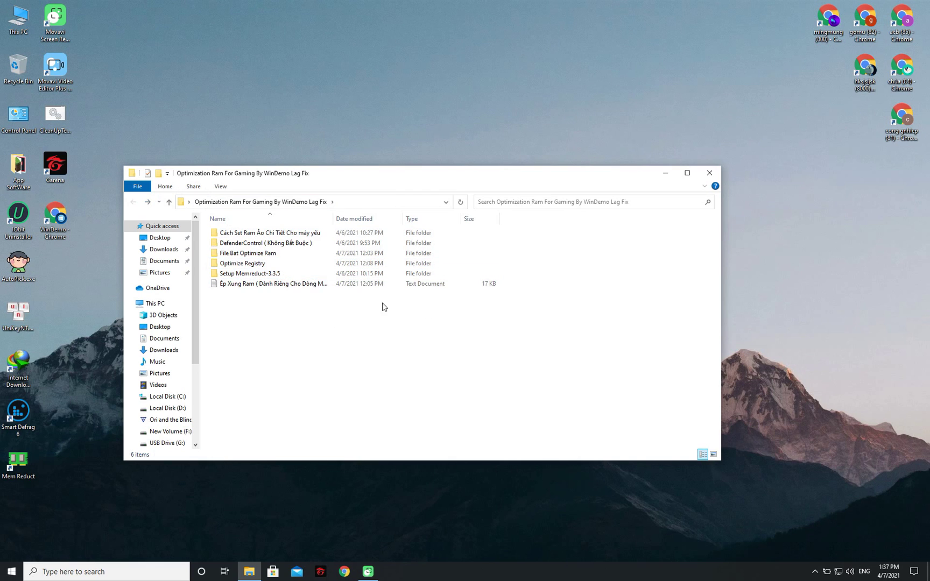
pyautogui.click(710, 174)
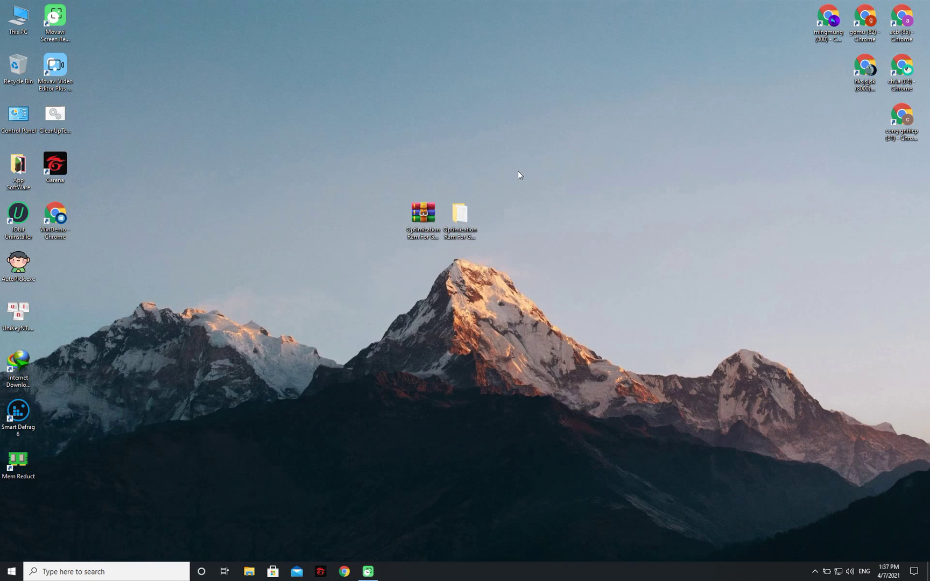